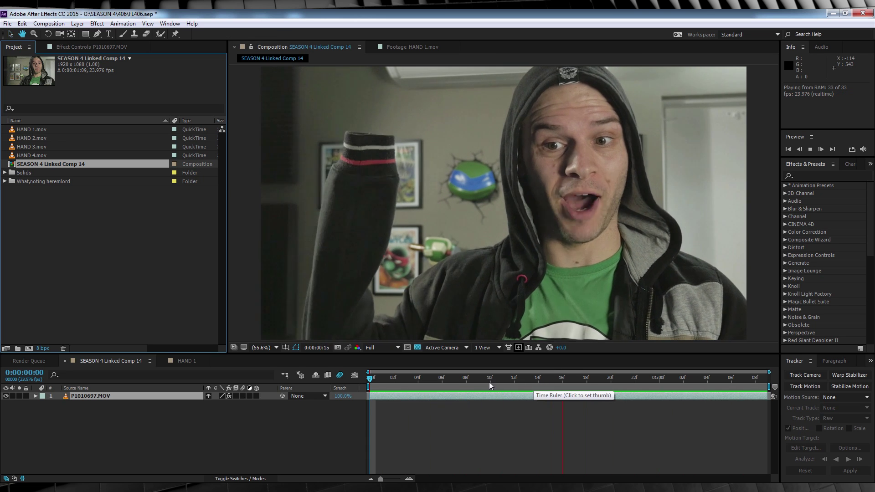
Step: Stop the preview and scrub through the HAND 1, HAND 2 and HAND 3.mov baby hand clips
key(space)
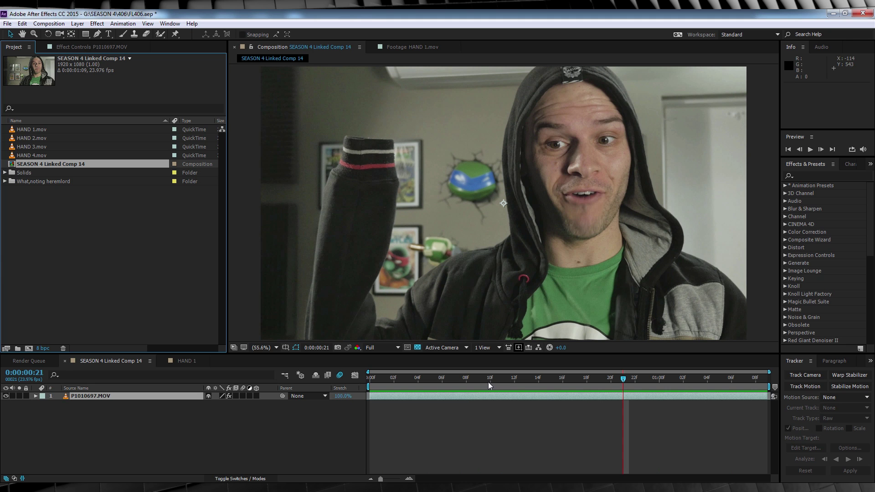
click(390, 46)
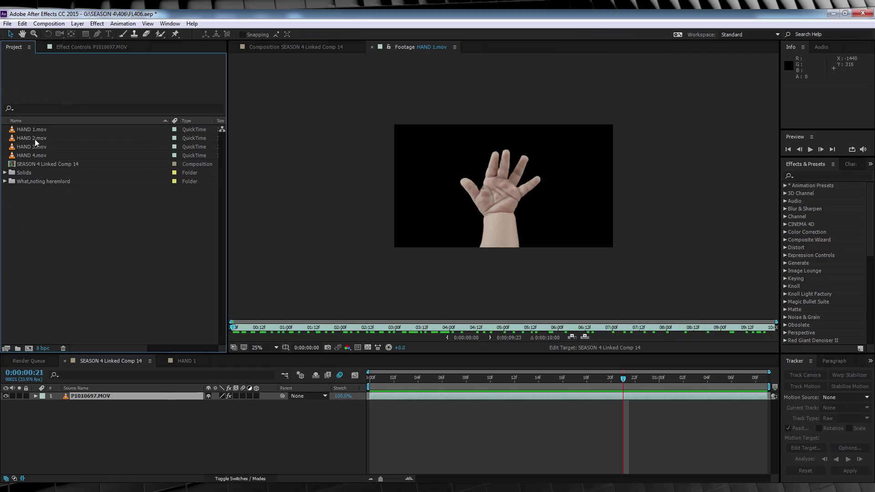
click(36, 143)
double_click(34, 142)
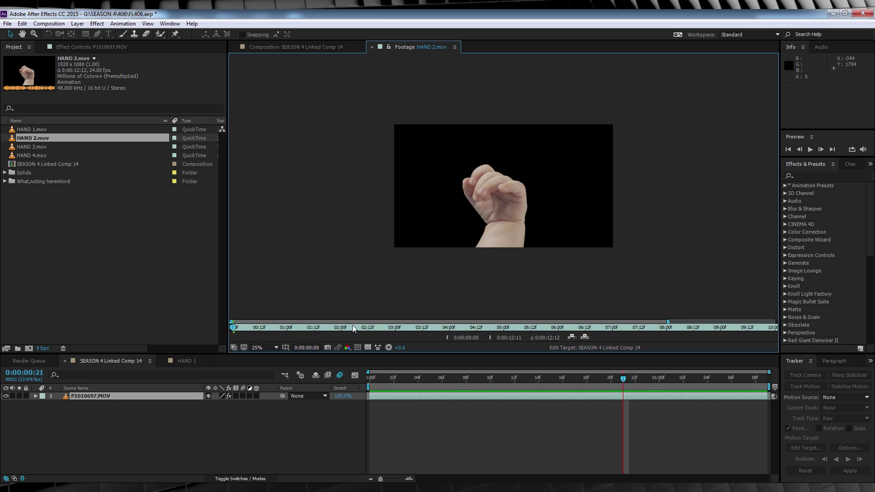
drag(528, 330, 762, 330)
double_click(35, 148)
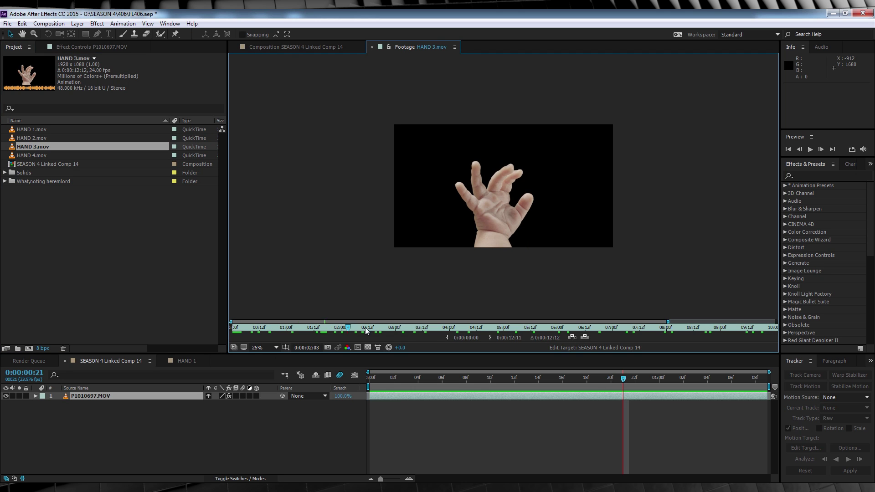
drag(251, 332, 216, 331)
click(32, 131)
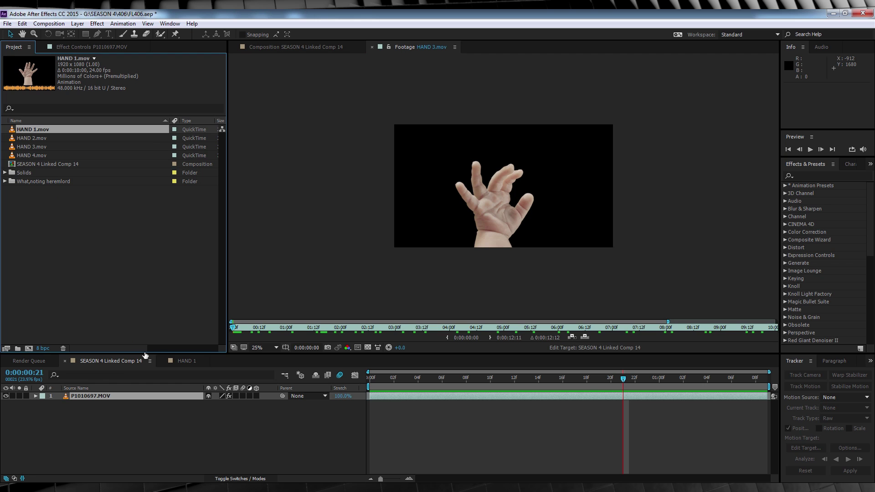
Step: Duplicate P1010697.MOV, set the work area start at 0:00:00:21, and preview it
click(91, 399)
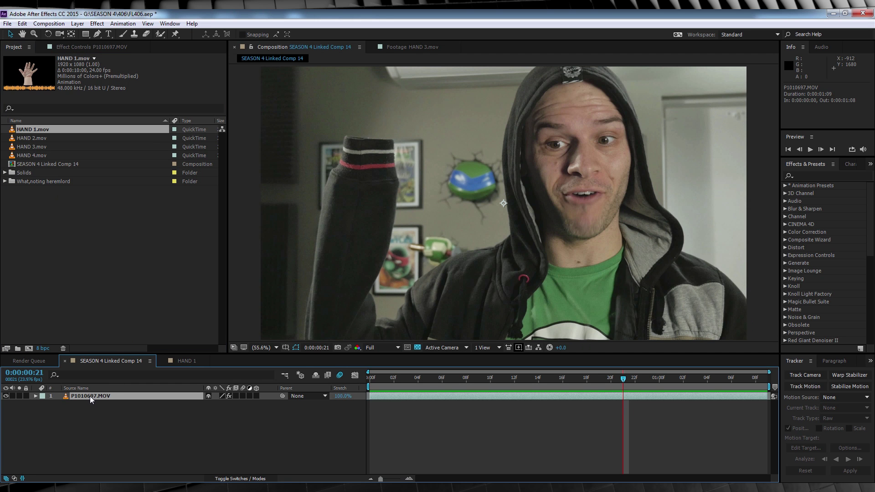
key(ctrl+d)
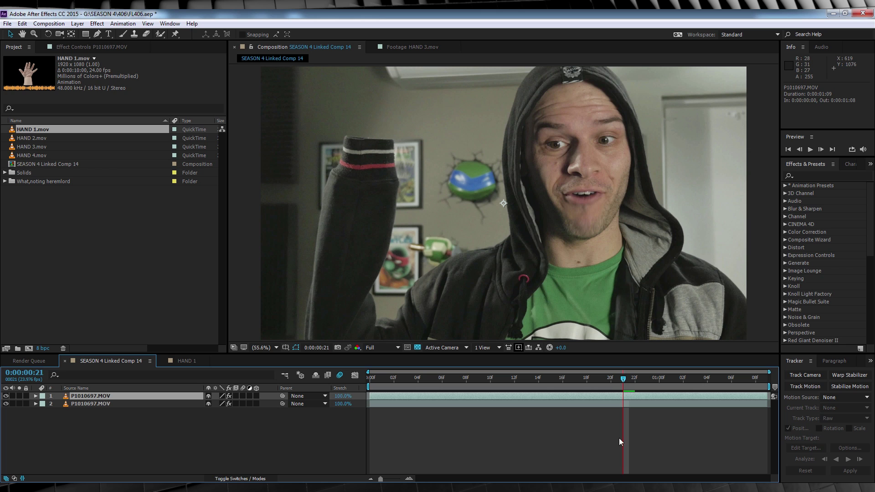
drag(562, 378, 625, 379)
key(b)
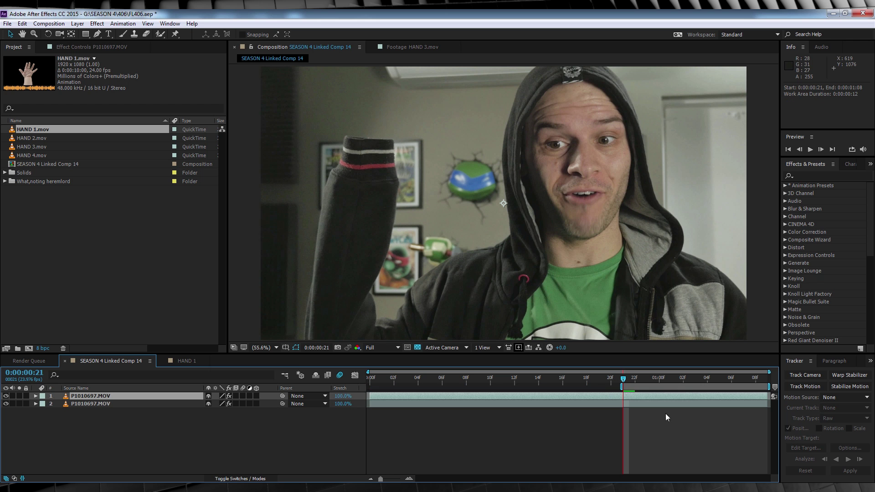
key(space)
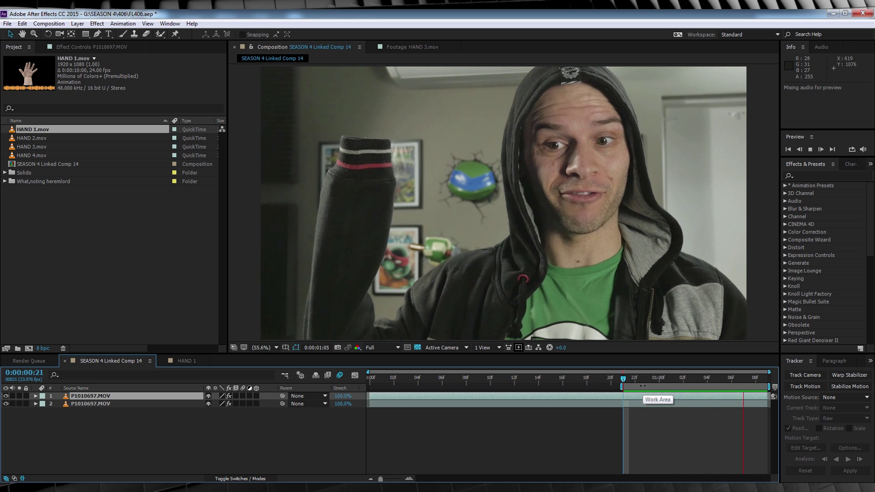
click(612, 378)
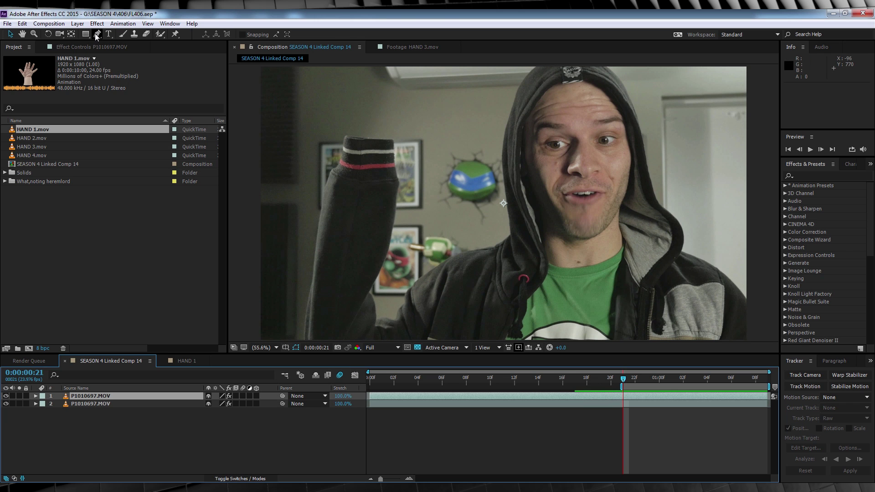
Step: Zoom in and draw a mask around the sleeve cuff, with 5 pixel Mask Feather
click(97, 34)
key(z)
click(371, 149)
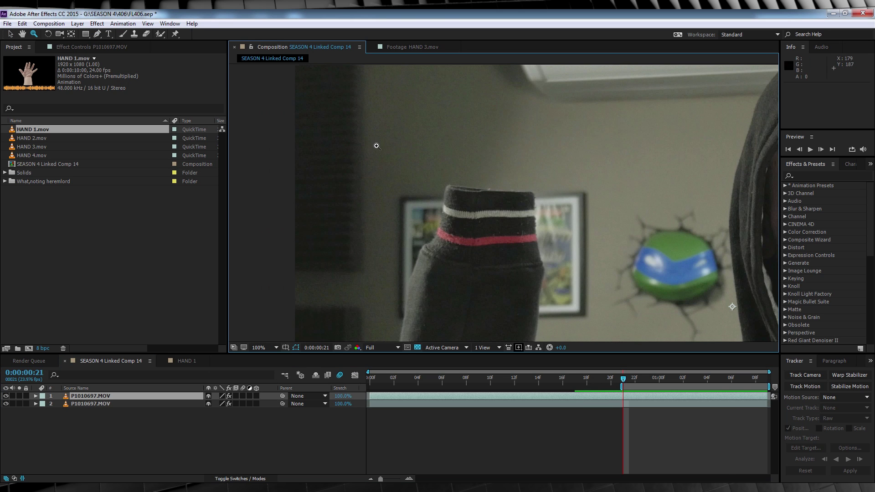
click(546, 206)
click(392, 167)
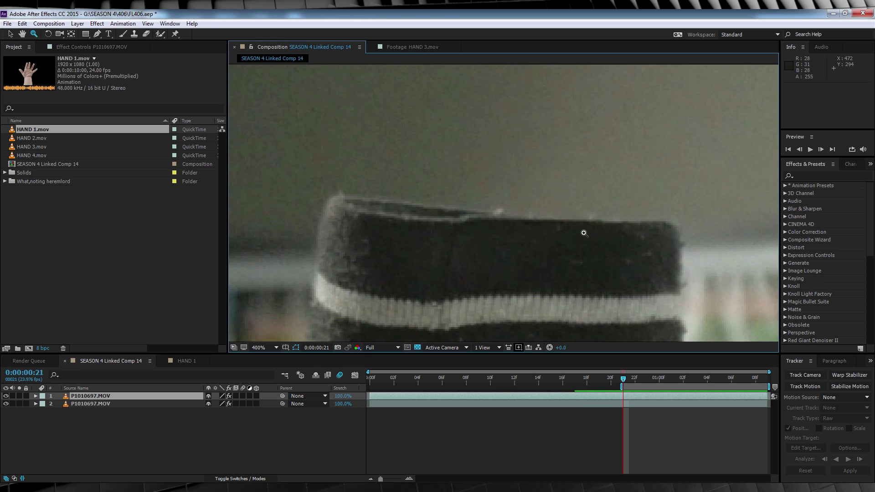
key(g)
click(675, 227)
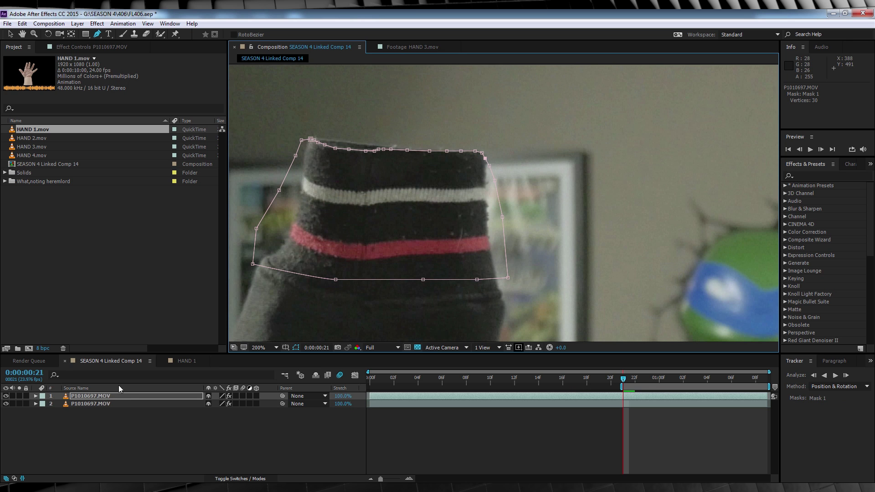
click(101, 399)
key(f)
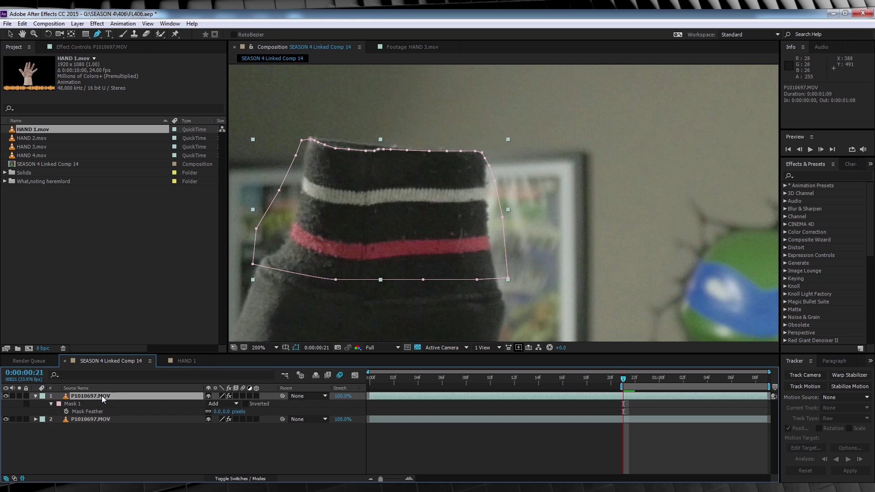
click(229, 411)
text(5)
key(Return)
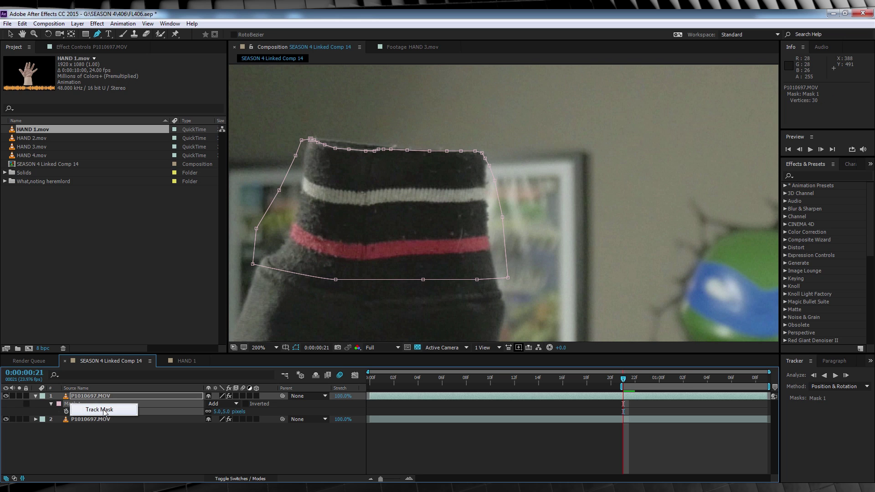
Step: Track Mask 1 forward through the work area and preview the masked cuff
click(104, 411)
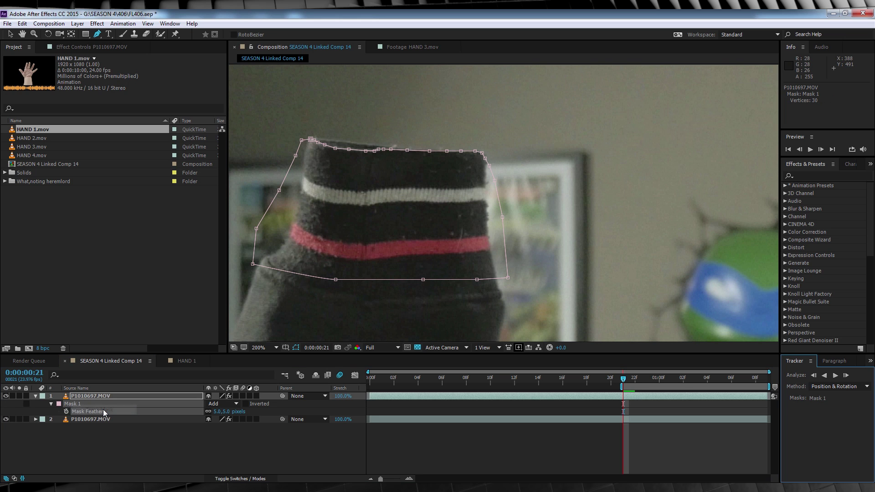
click(837, 378)
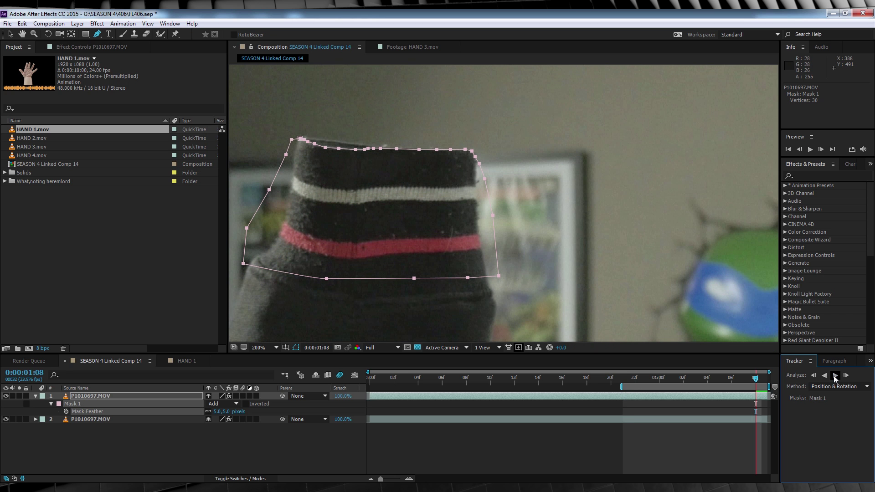
drag(720, 378, 670, 378)
click(623, 379)
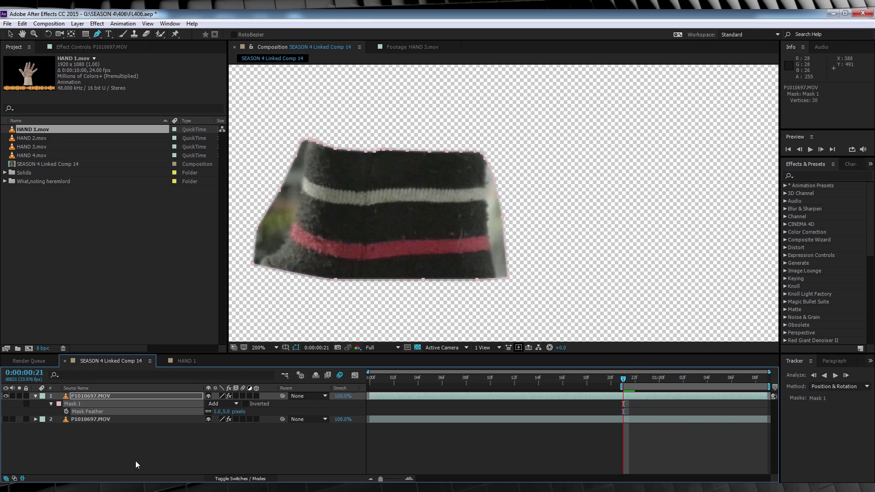
key(space)
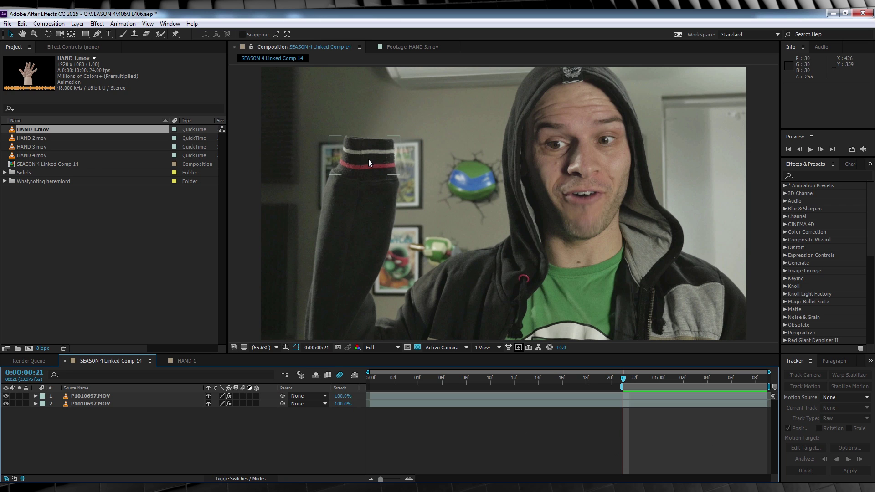
Step: Add a null object layer and rename it 'track'
click(79, 26)
mouse_move(84, 38)
click(284, 76)
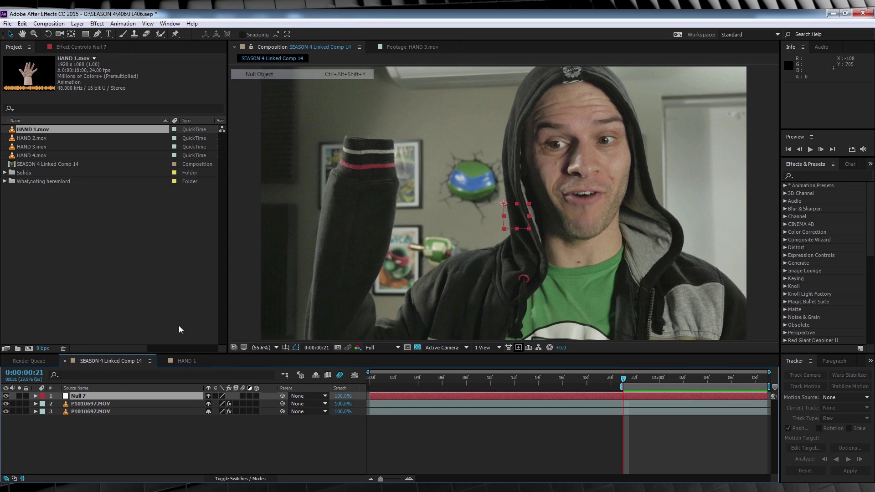
click(81, 395)
key(Return)
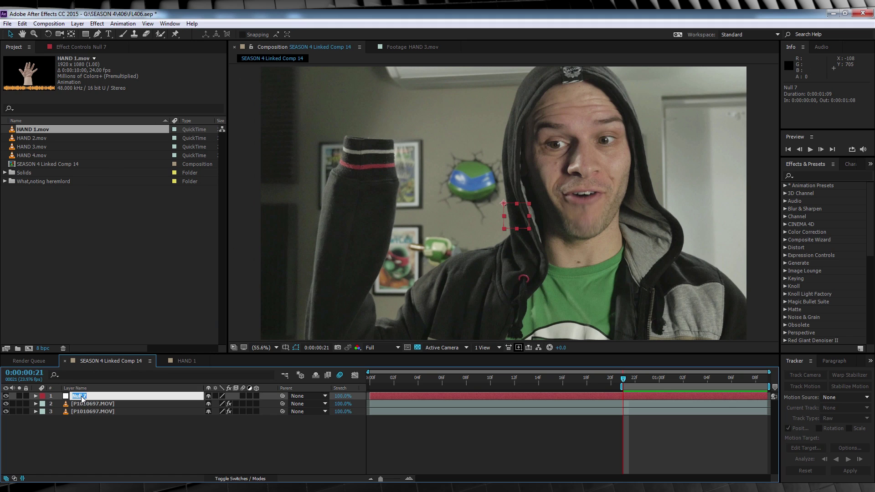
click(78, 432)
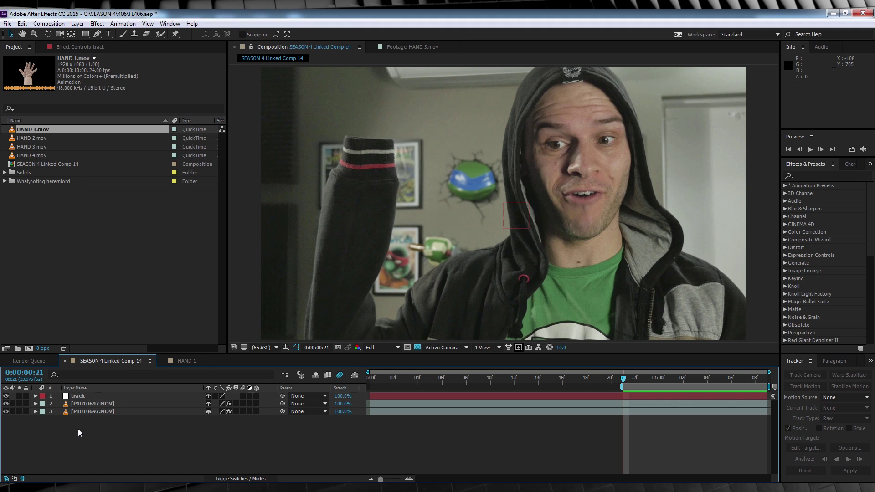
Step: Place a track point on the cuff's top edge of the bottom P1010697.MOV layer and track forward
click(95, 411)
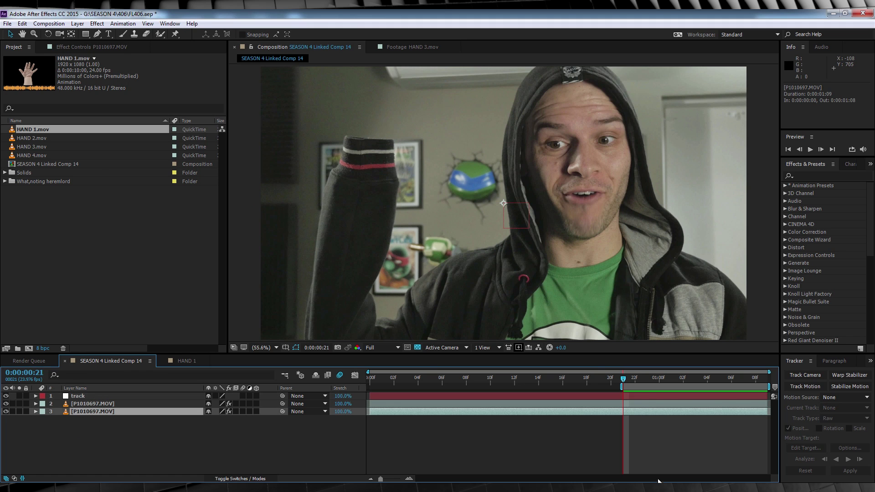
click(805, 386)
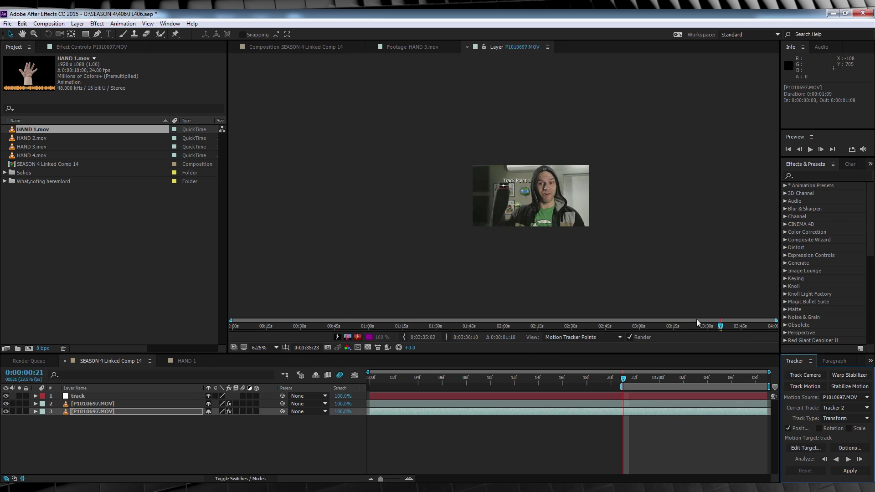
scroll(504, 187, up, 8)
scroll(505, 187, down, 3)
drag(506, 185, 510, 103)
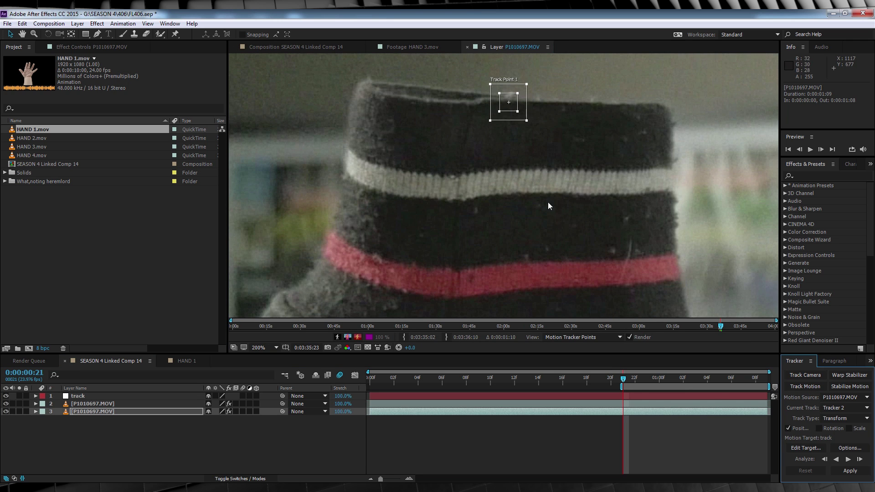
click(847, 460)
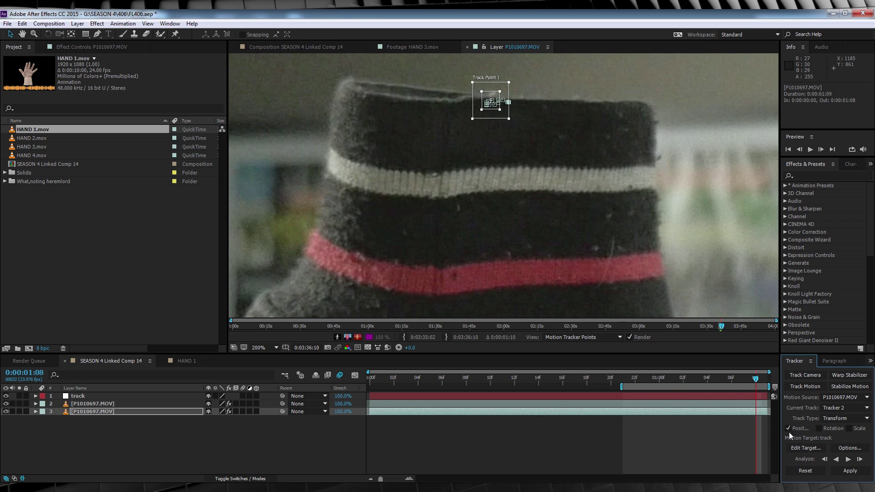
Step: Set the 'track' layer as motion target and apply the data in X and Y
click(806, 448)
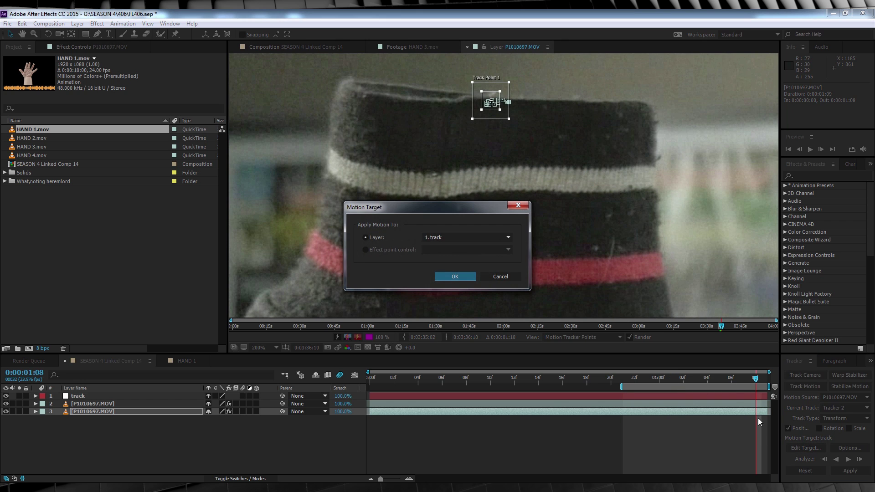
click(444, 237)
click(445, 248)
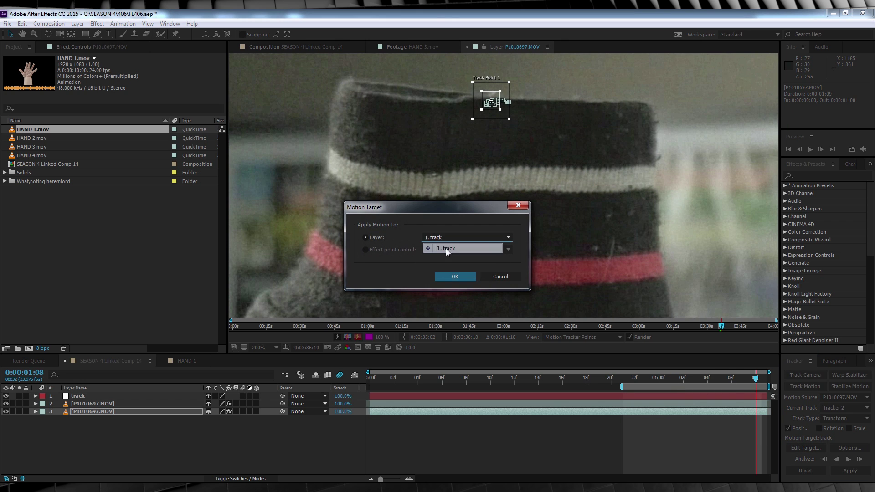
click(455, 276)
click(849, 471)
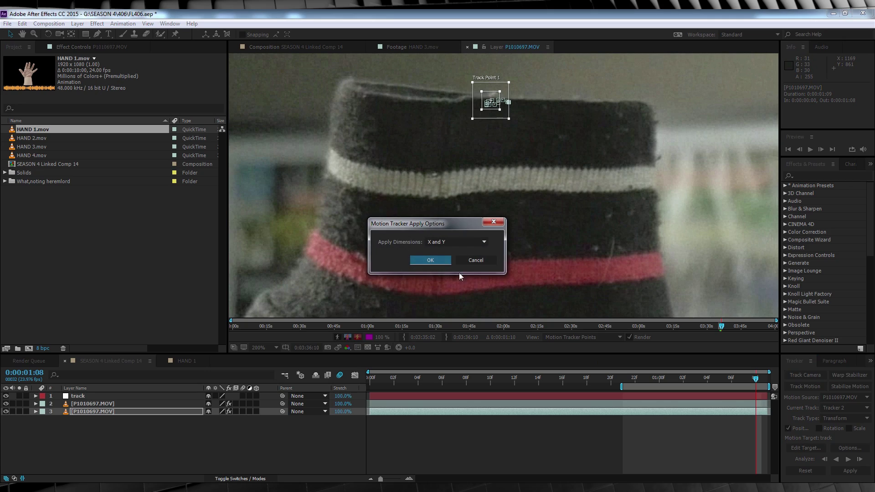
click(430, 260)
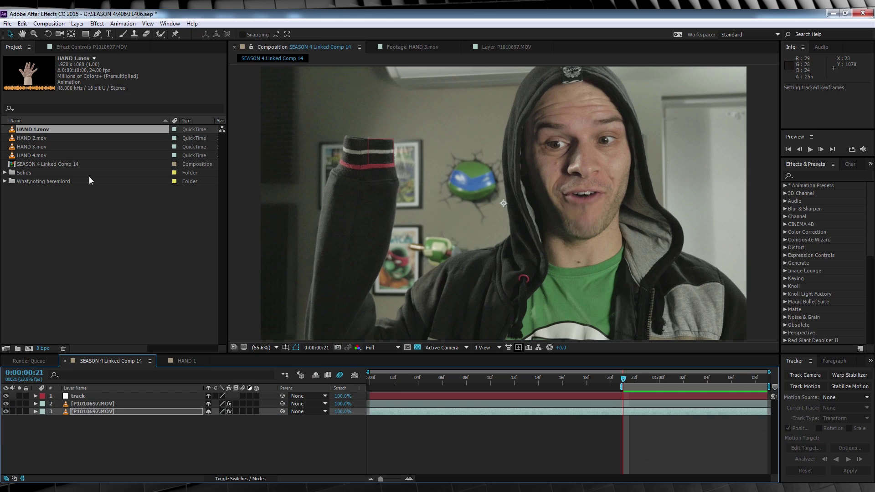
Step: Drag HAND 1.mov into the comp above the footage and move it up-left in frame
click(28, 137)
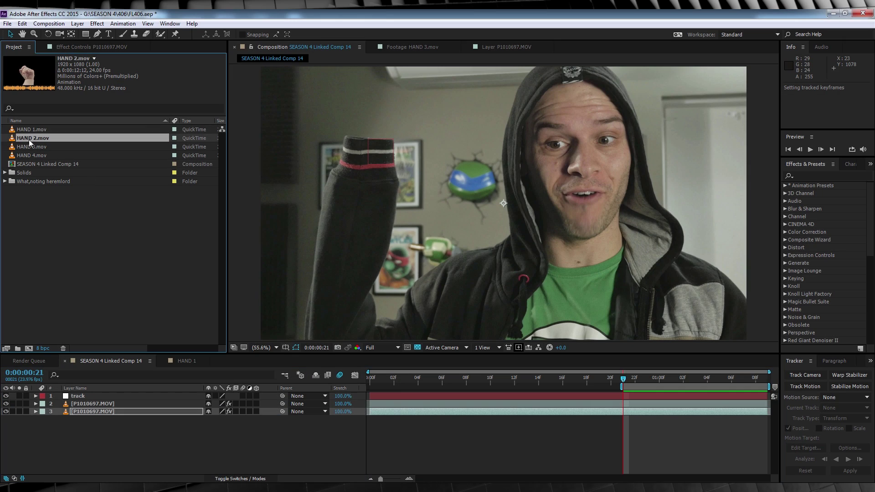
click(31, 148)
click(29, 130)
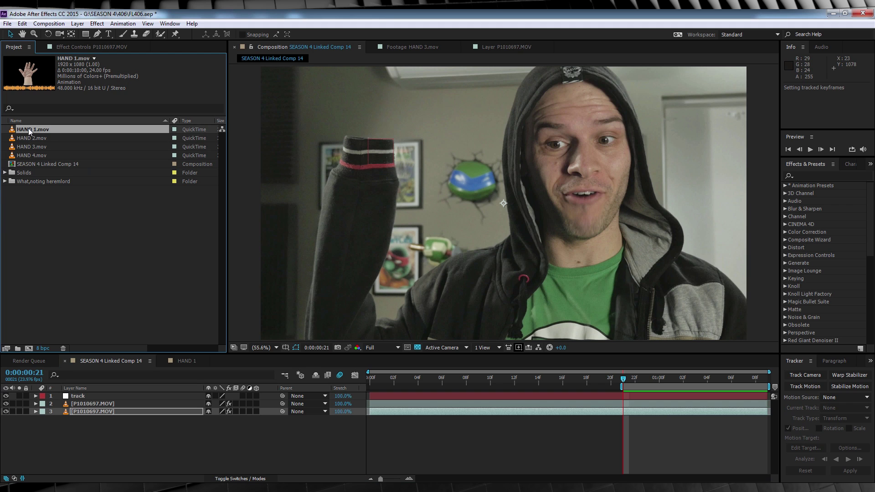
drag(28, 128, 94, 406)
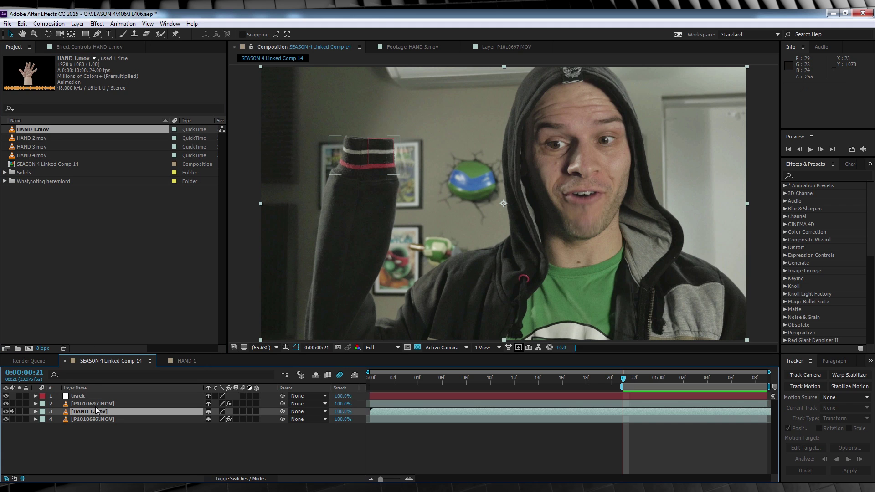
drag(508, 280, 457, 214)
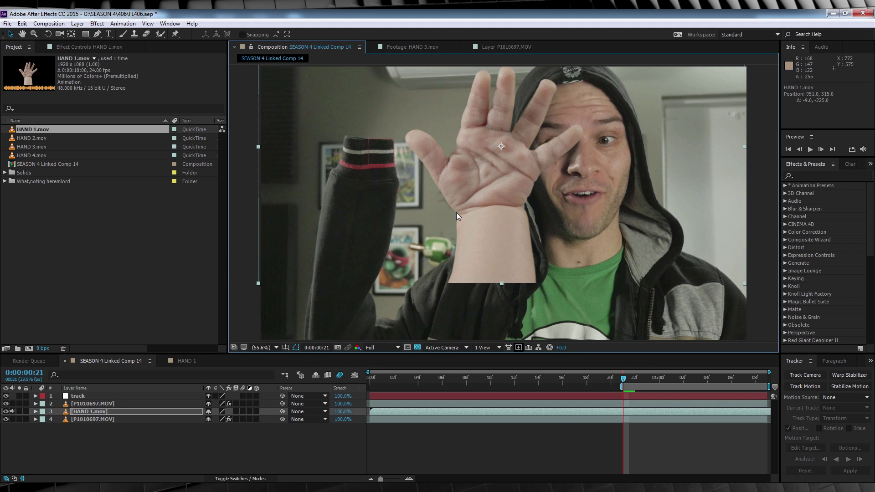
Step: Flip the HAND 1.mov layer horizontally via Layer > Transform
click(76, 24)
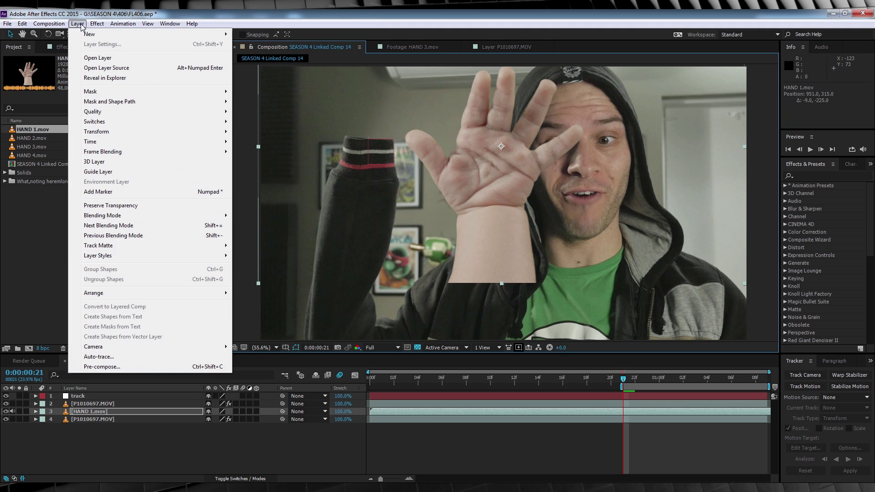
mouse_move(94, 132)
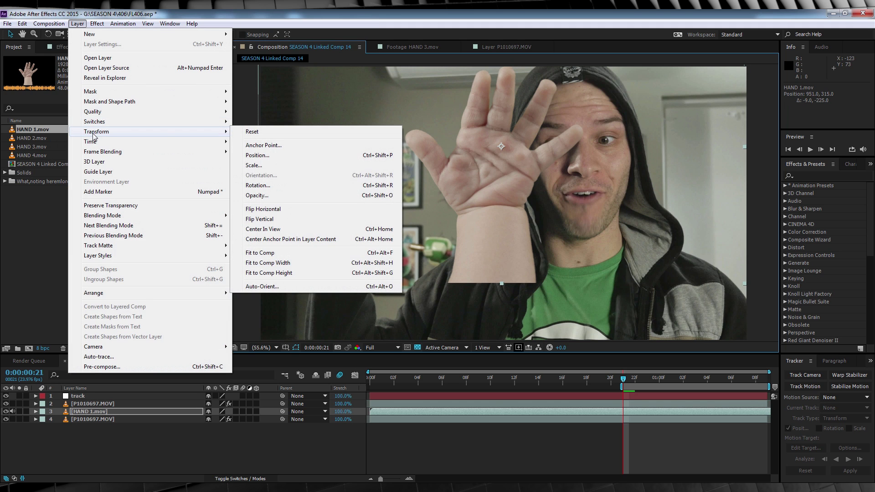
click(263, 209)
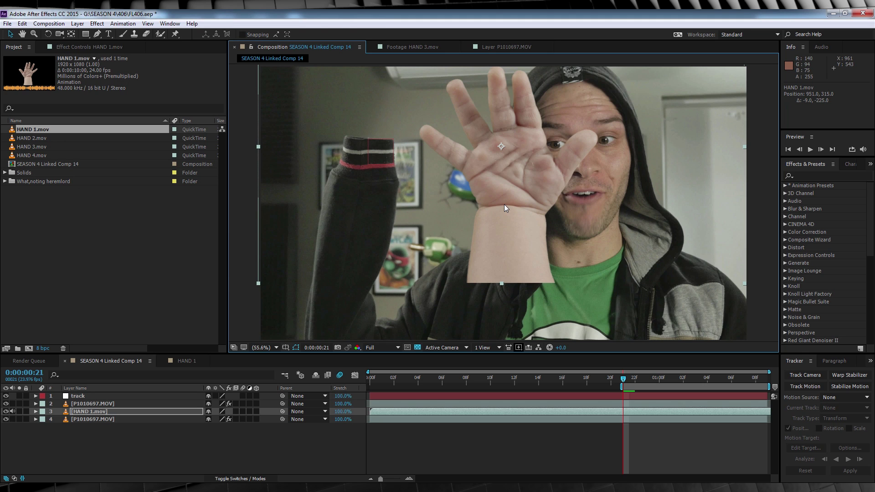
click(94, 411)
Step: Scale HAND 1.mov to -32, 32% and position it on the raised sleeve cuff
key(s)
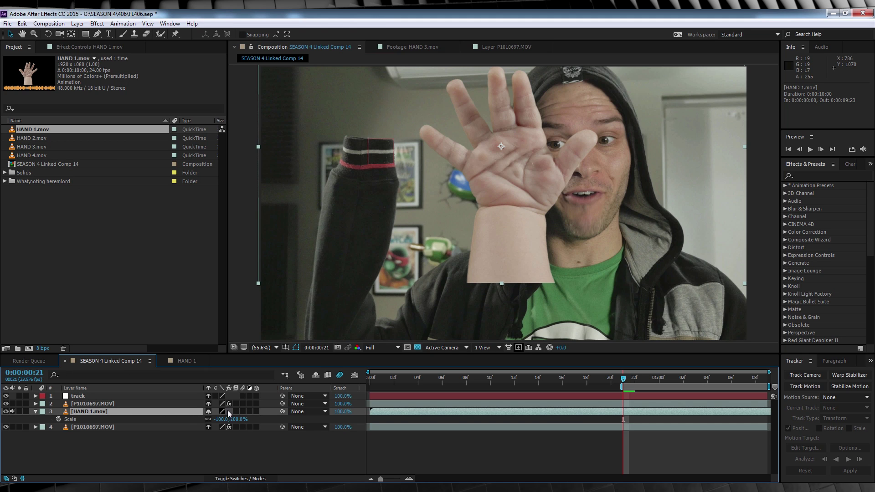
drag(238, 418, 213, 419)
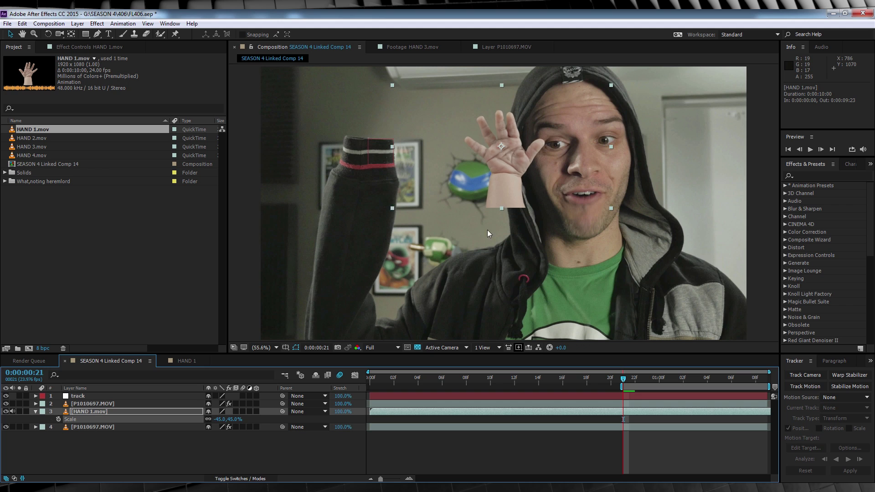
drag(510, 170, 375, 138)
drag(214, 418, 220, 418)
drag(385, 125, 384, 128)
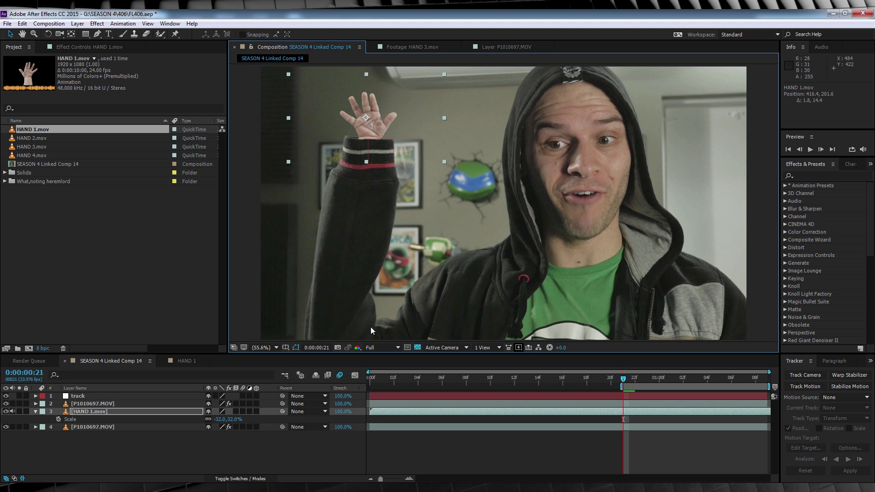
click(128, 451)
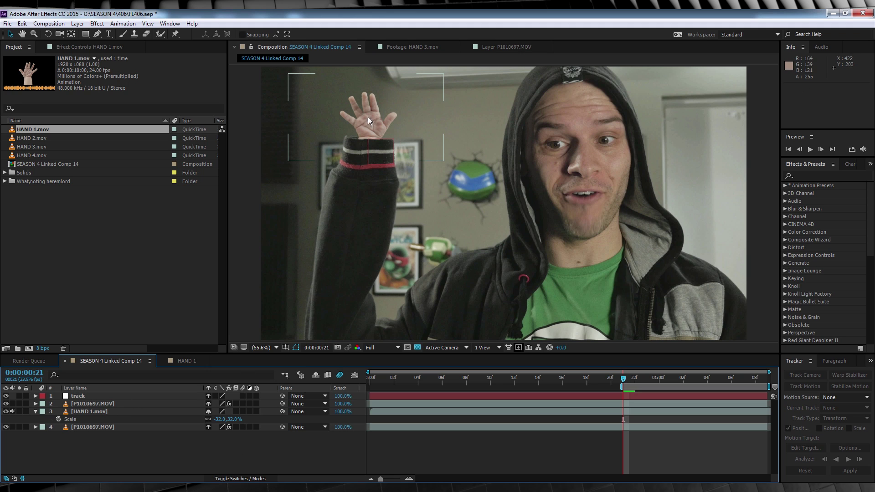
Step: Apply Colorista III to HAND 1.mov, tint midtones orange, shadows olive, and set Shadows to 5.00
click(92, 411)
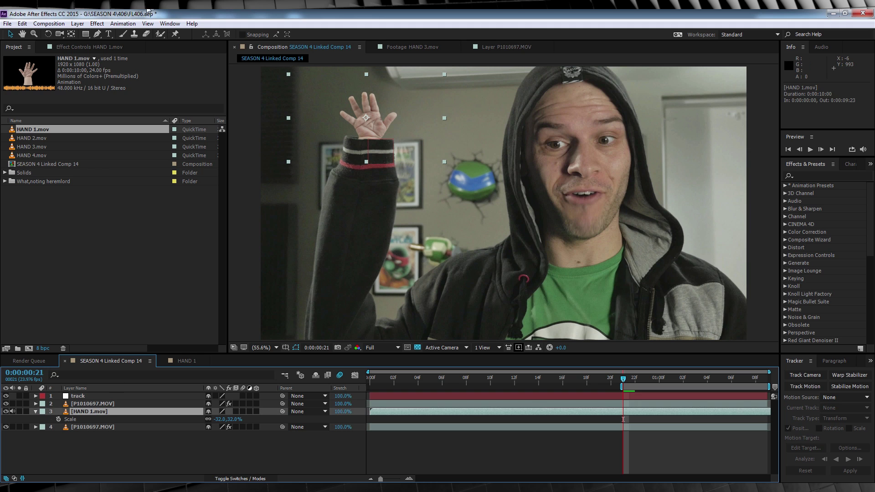
click(96, 24)
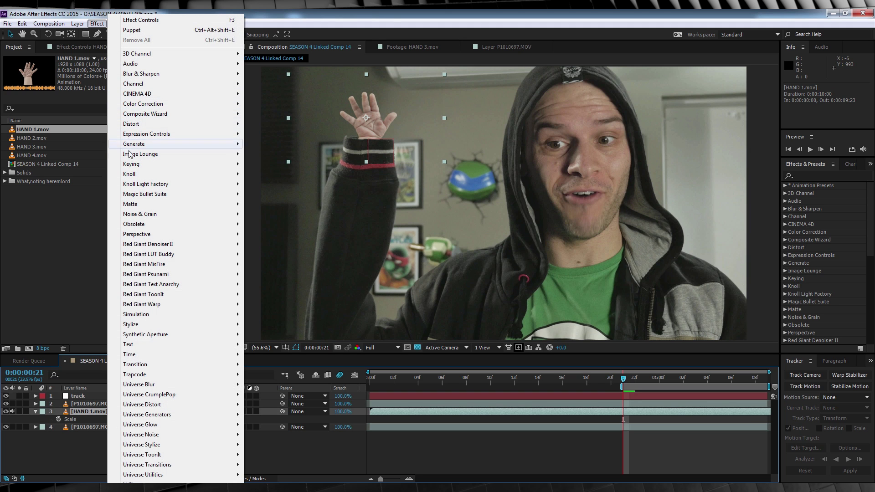
mouse_move(135, 196)
click(264, 194)
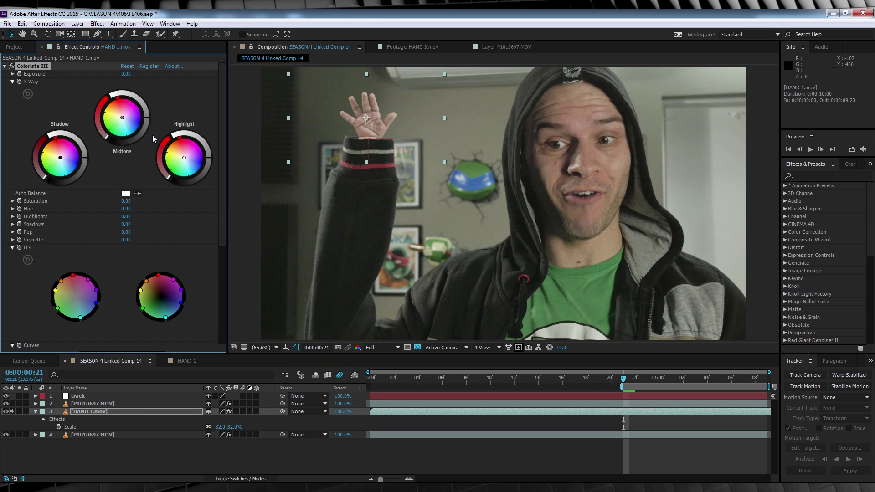
drag(122, 116, 119, 114)
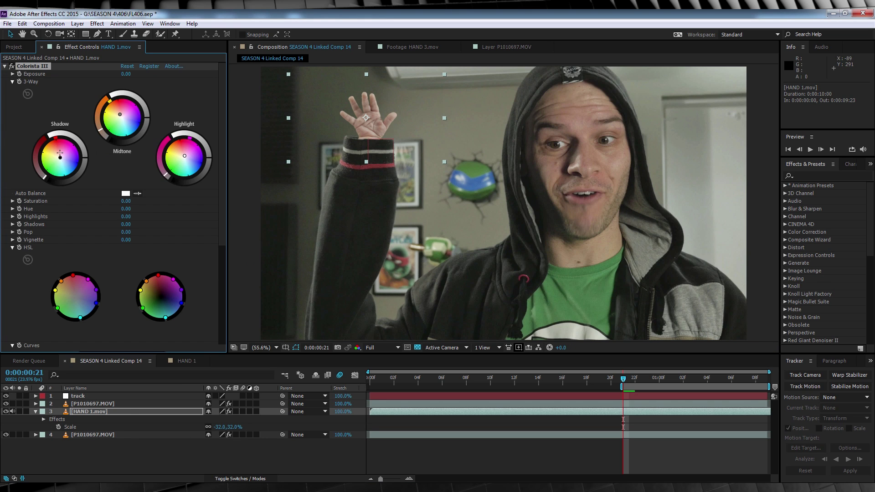
drag(56, 156, 54, 150)
drag(118, 224, 132, 224)
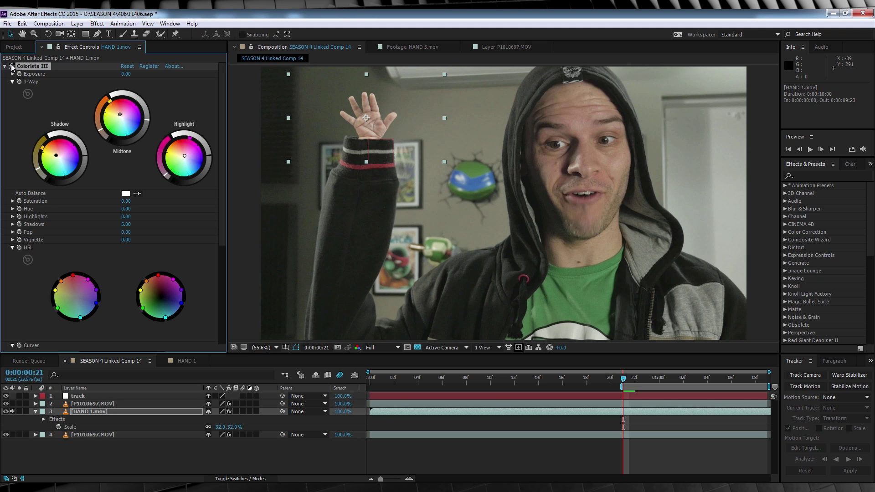
Step: Zoom the viewer to 200% on the hand to inspect the grade
key(ctrl+shift+a)
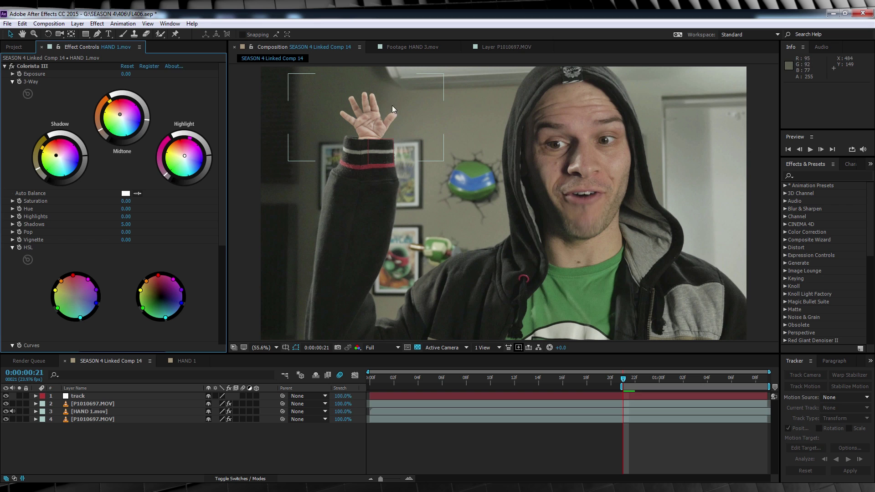
key(z)
click(358, 117)
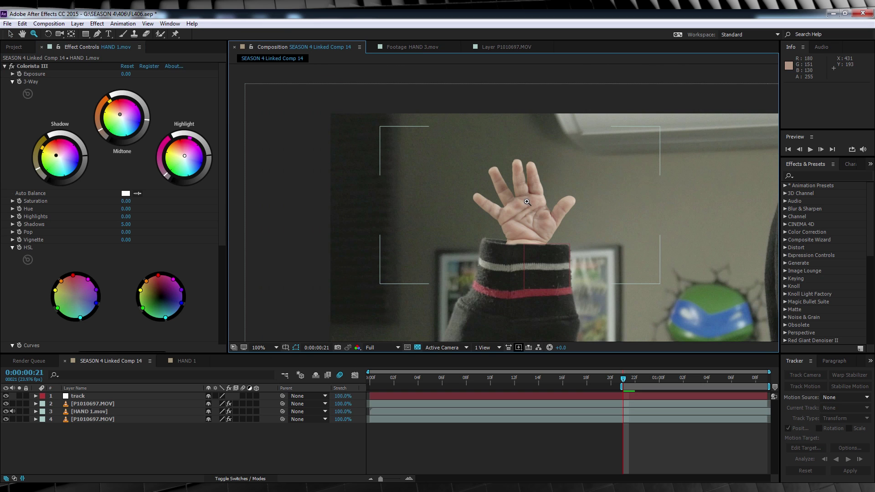
click(527, 202)
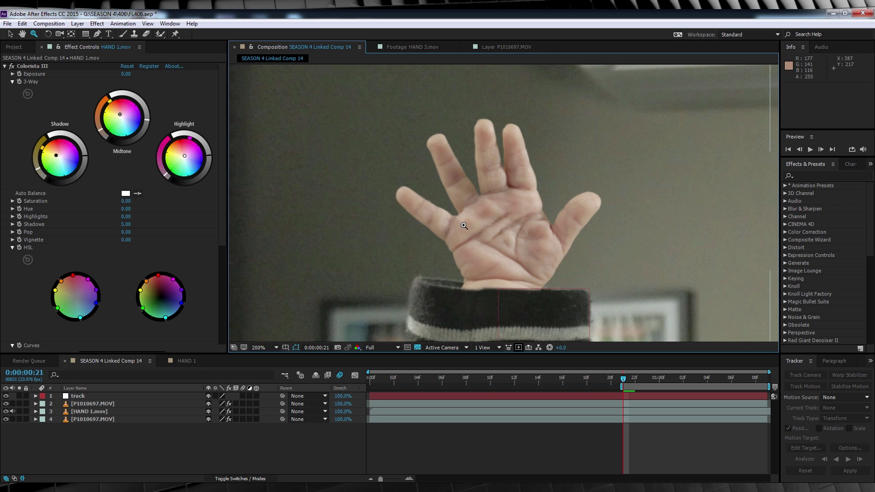
click(81, 412)
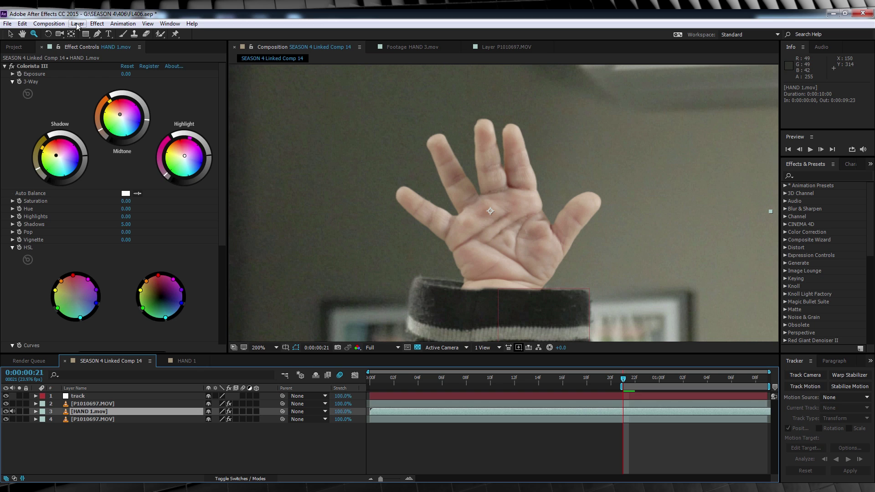
Step: Add Fast Blur with Blurriness 4.0 to the hand and parent it to the 'track' null
click(97, 23)
mouse_move(137, 73)
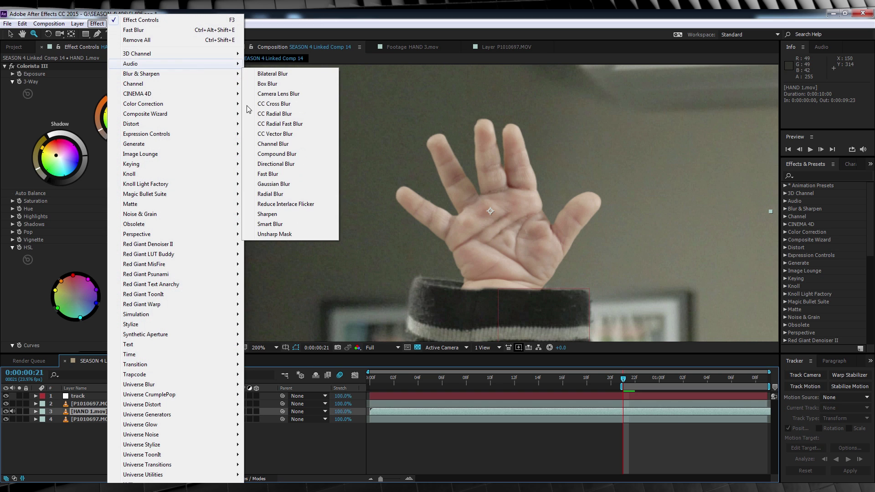
click(269, 173)
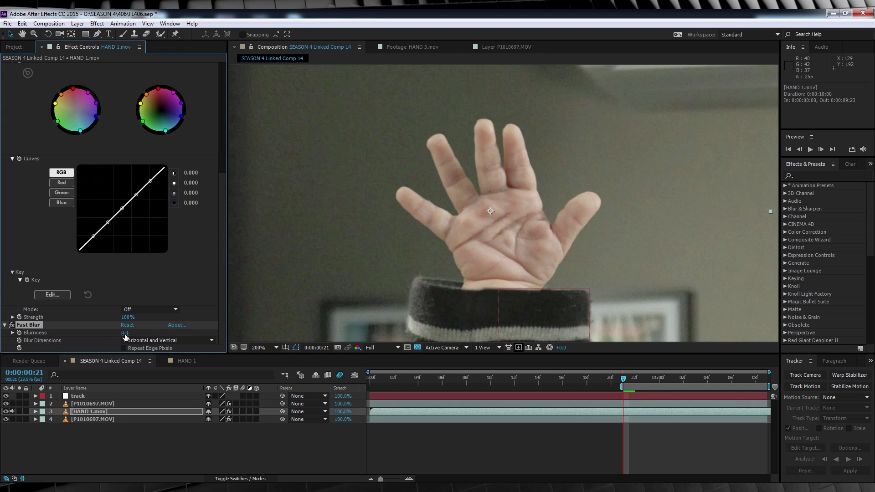
drag(128, 333, 124, 333)
key(comma)
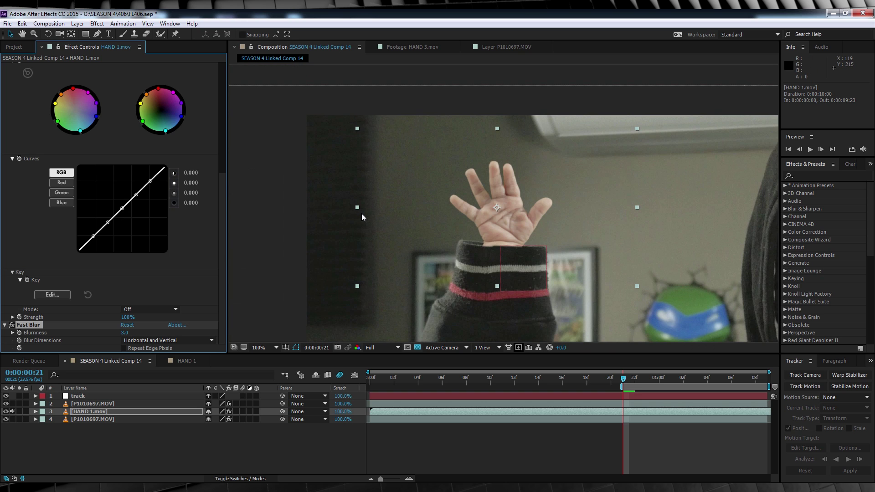
click(124, 334)
text(4)
key(Return)
mouse_move(282, 411)
mouse_down()
mouse_move(73, 398)
mouse_move(93, 397)
mouse_up()
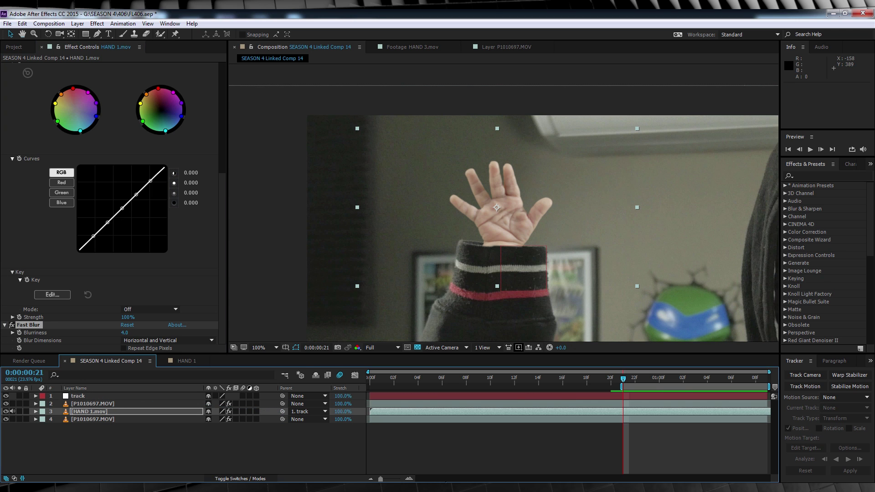
Step: Preview the tracked hand, stop at frame 21, and set the viewer to Fit up to 100%
key(space)
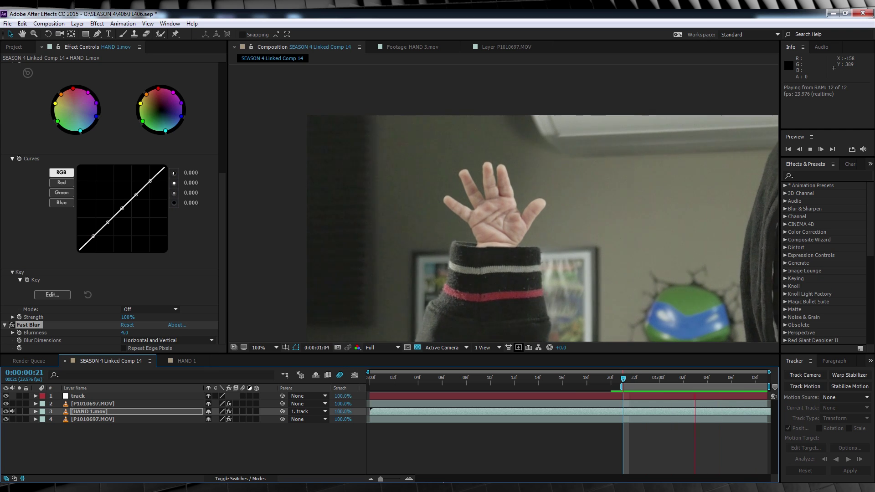
key(space)
click(623, 378)
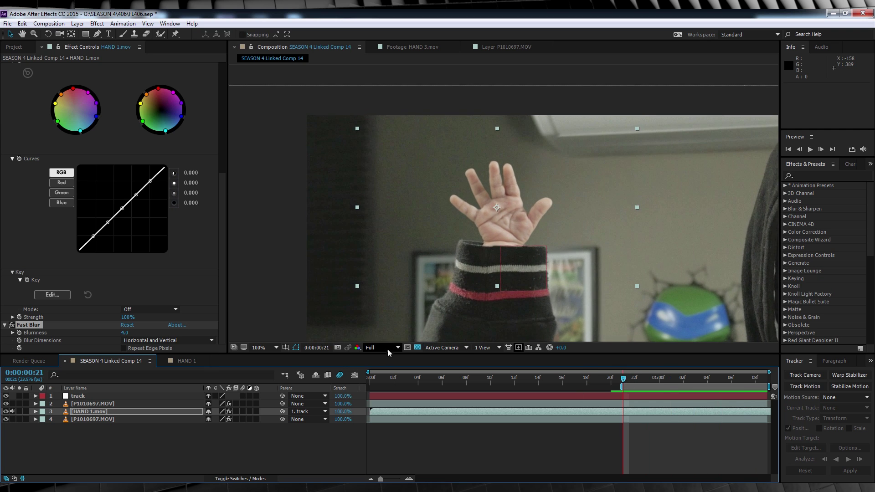
click(264, 348)
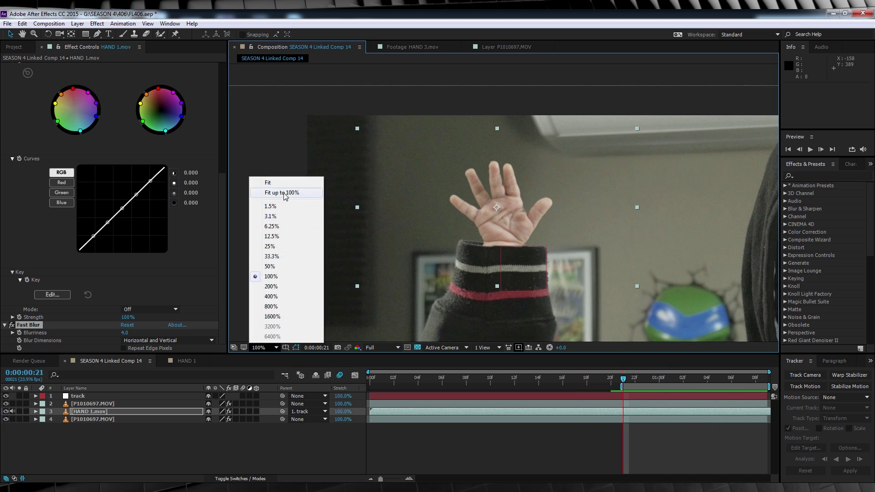
click(282, 193)
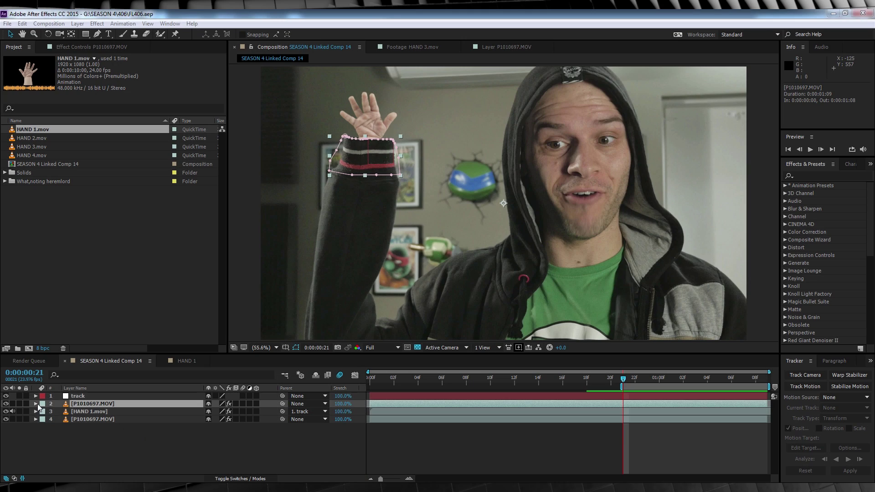
Step: Select the sleeve mask's Mask Path on the top layer and zoom in on the wrist
click(36, 404)
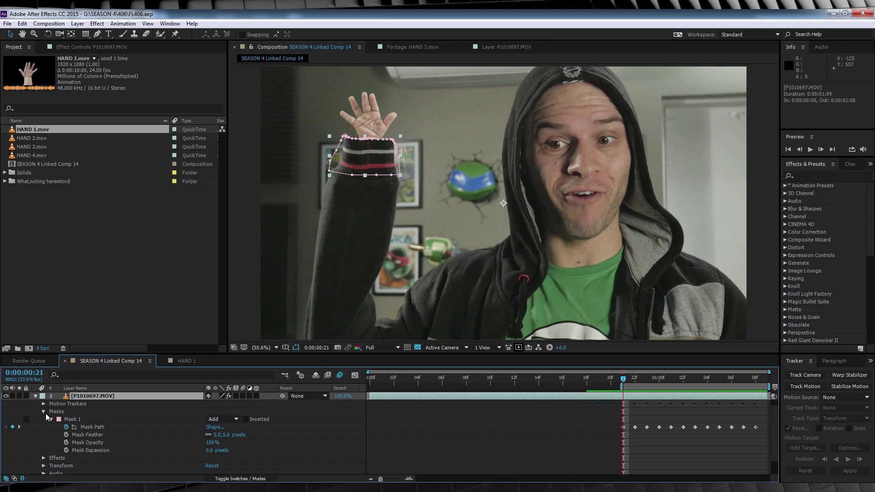
click(92, 427)
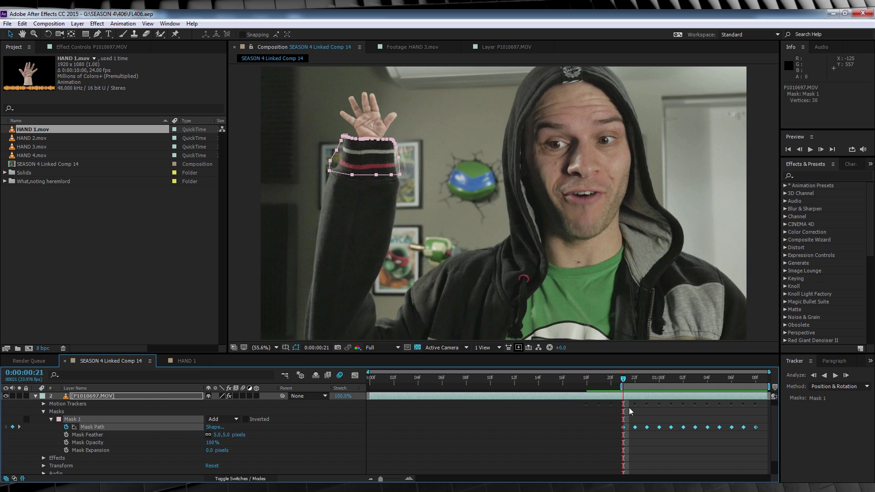
key(z)
click(508, 253)
key(Page_Up)
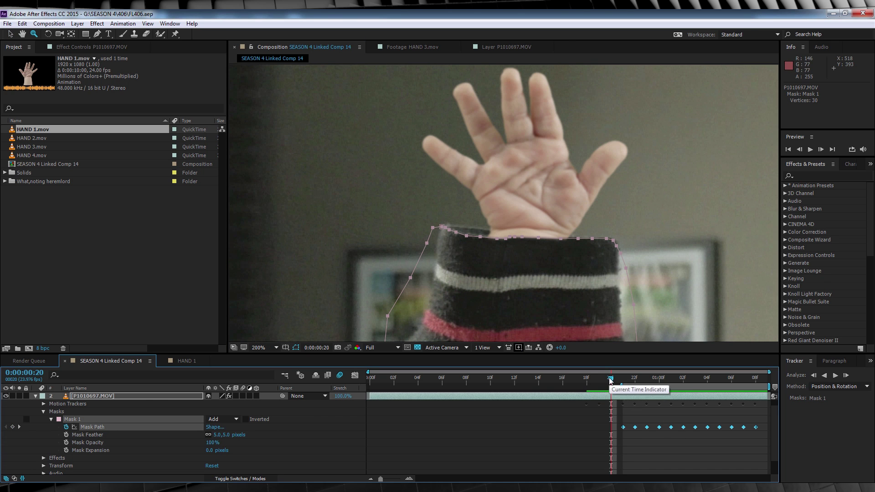
key(v)
Step: Step back frame by frame, nudging the mask up and left to follow the cuff
key(Up)
key(Right)
key(Page_Up)
key(Up)
key(Right)
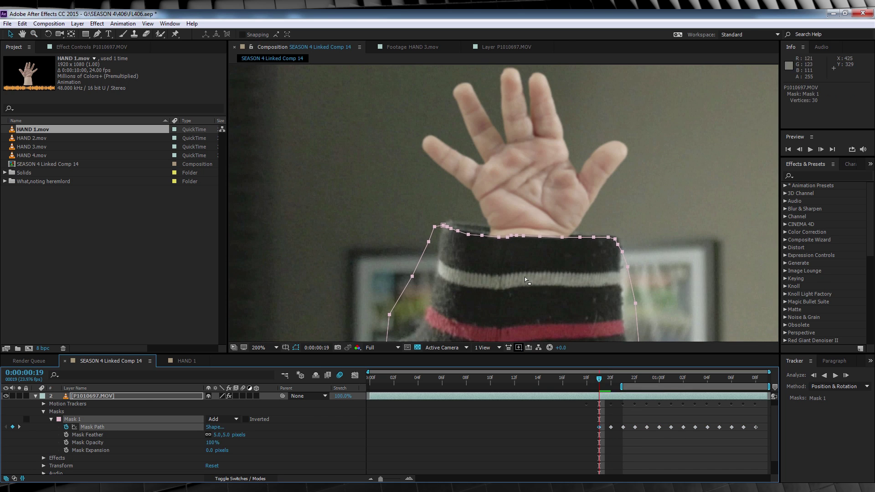
key(Page_Up)
key(Up)
key(Up)
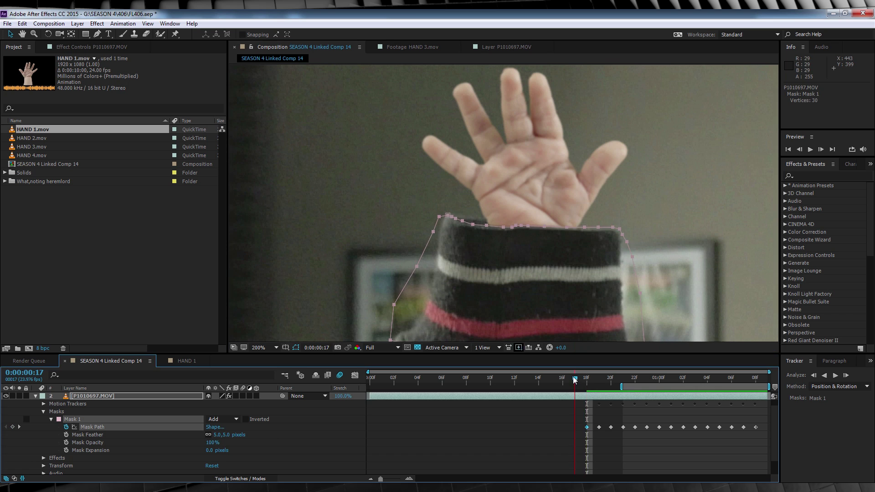
key(Page_Up)
key(Up)
key(Up)
key(Left)
key(Page_Up)
key(Left)
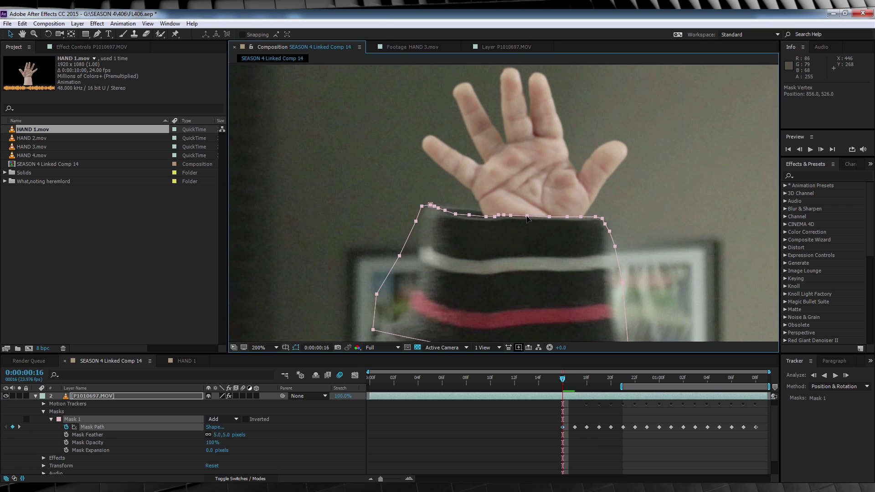
Step: Free-transform the mask to rotate and move it onto the cuff at frames 14 and 13
drag(563, 379, 552, 380)
key(ctrl+t)
drag(587, 208, 595, 195)
drag(514, 220, 530, 218)
key(Page_Up)
key(comma)
key(ctrl+t)
drag(446, 255, 314, 278)
click(527, 378)
key(ctrl+t)
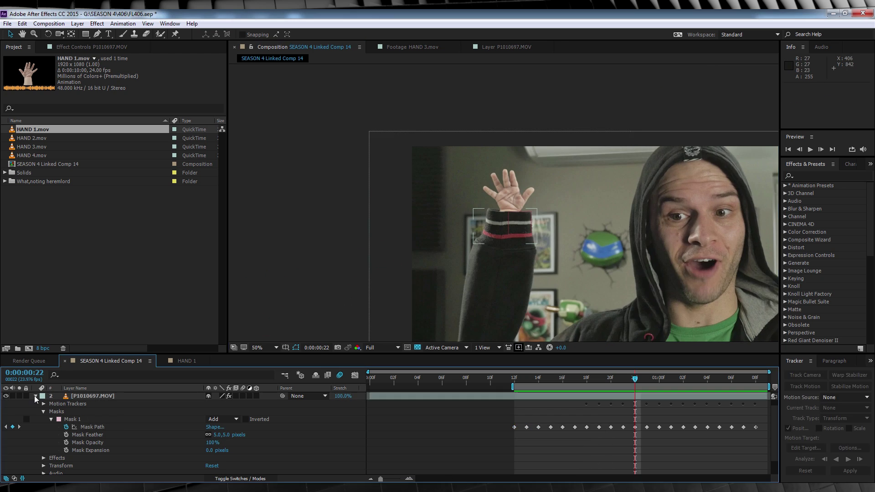
Step: Reveal HAND 1.mov's Position and Rotation and set a starting Rotation keyframe
click(35, 396)
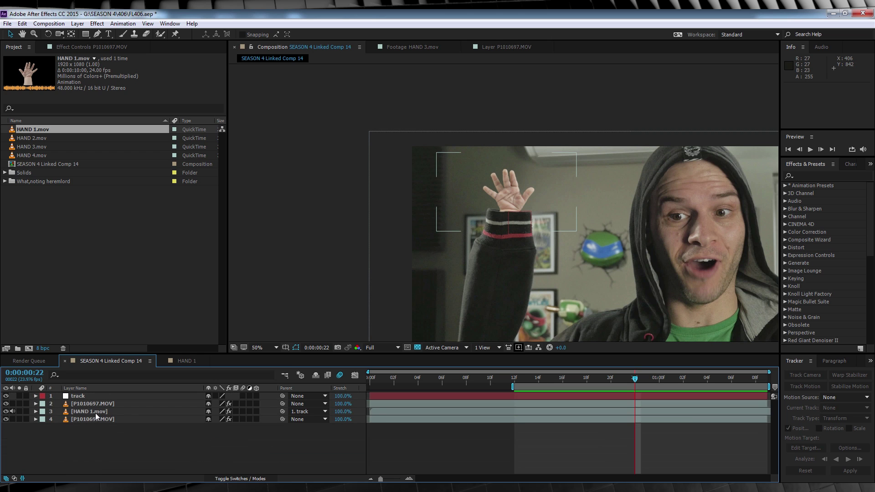
click(94, 413)
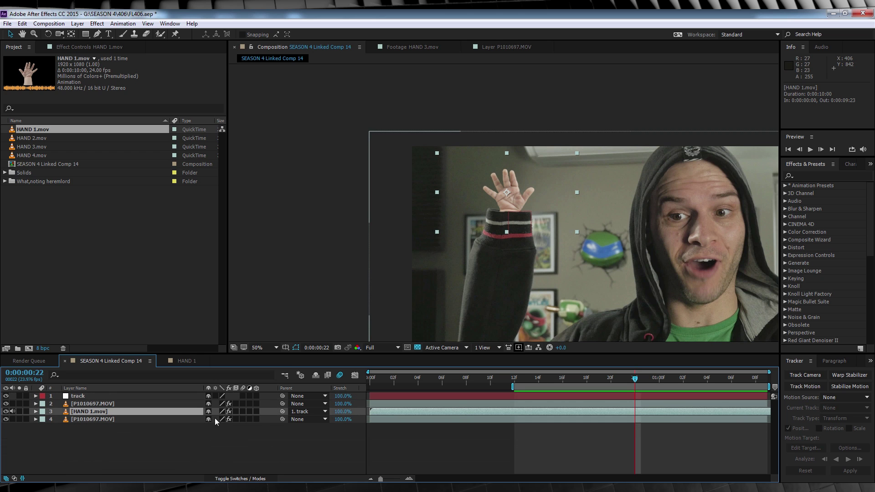
key(p)
key(r)
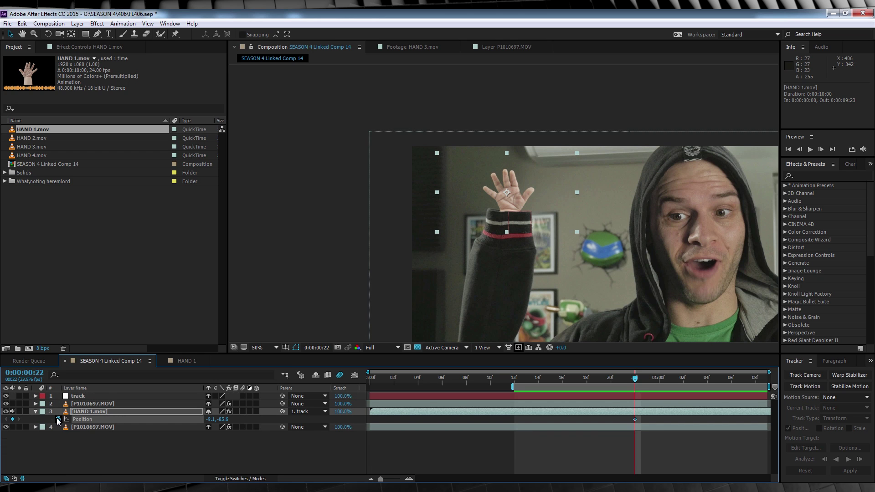
click(58, 419)
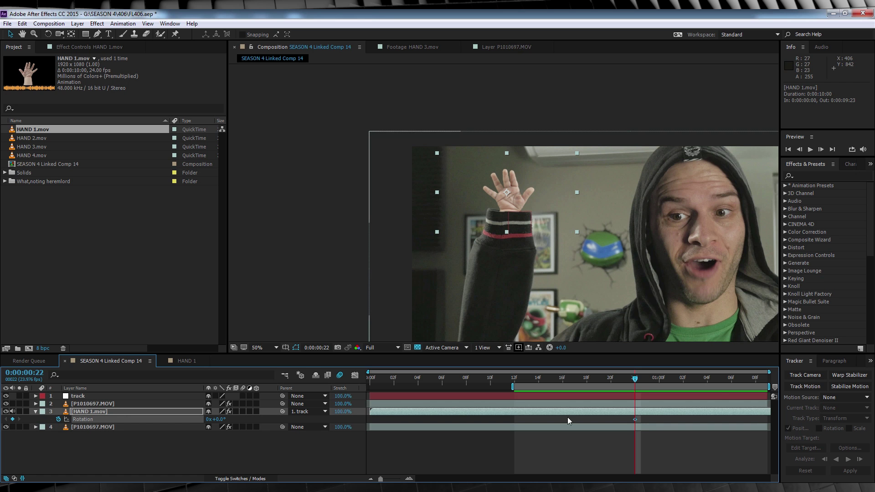
Step: From frame 20, tilt the hand to -3° and nudge it 18 px left onto the sleeve
drag(636, 381, 526, 380)
key(slash)
key(Up)
key(Right)
key(Right)
key(KP_Subtract)
key(KP_Subtract)
key(KP_Subtract)
key(shift+Left)
key(Left)
key(Left)
key(Left)
key(Left)
key(Left)
key(Left)
key(Left)
key(Left)
Step: Keyframe frames 15 back to 12, rotating the hand to -7°, -14° and -24° while nudging its position
key(KP_Subtract)
key(KP_Subtract)
key(KP_Subtract)
key(KP_Subtract)
key(Left)
key(Left)
key(Down)
key(Down)
key(KP_Subtract)
key(KP_Subtract)
key(KP_Subtract)
key(KP_Subtract)
key(KP_Subtract)
key(KP_Subtract)
key(KP_Subtract)
key(shift+Left)
key(Left)
key(Left)
key(KP_Subtract)
key(KP_Subtract)
key(KP_Subtract)
key(KP_Subtract)
key(KP_Subtract)
key(KP_Subtract)
key(KP_Subtract)
key(KP_Subtract)
key(KP_Subtract)
key(KP_Subtract)
key(comma)
key(comma)
key(Page_Up)
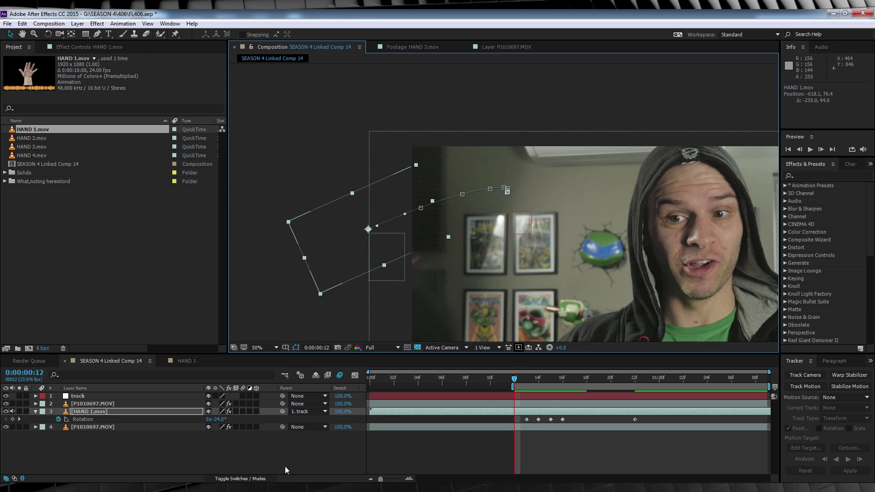
Step: Enable motion blur for the composition and the hand layer, then preview the composite
click(340, 375)
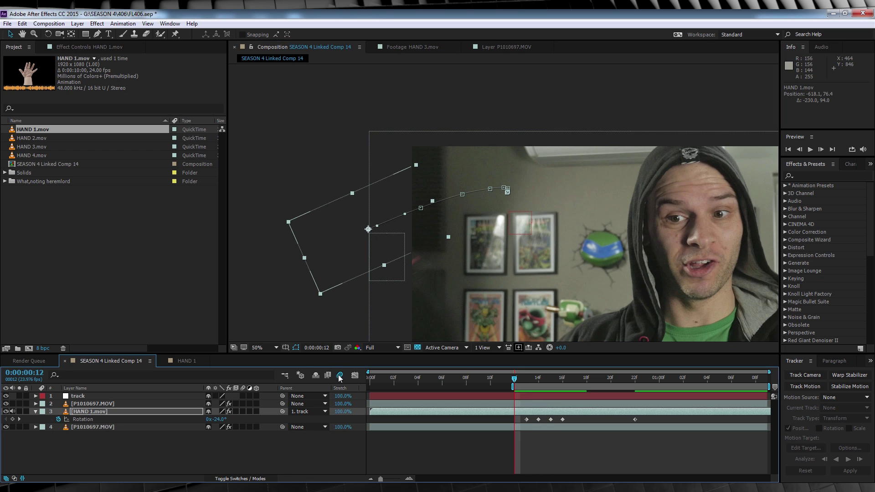
click(242, 412)
key(space)
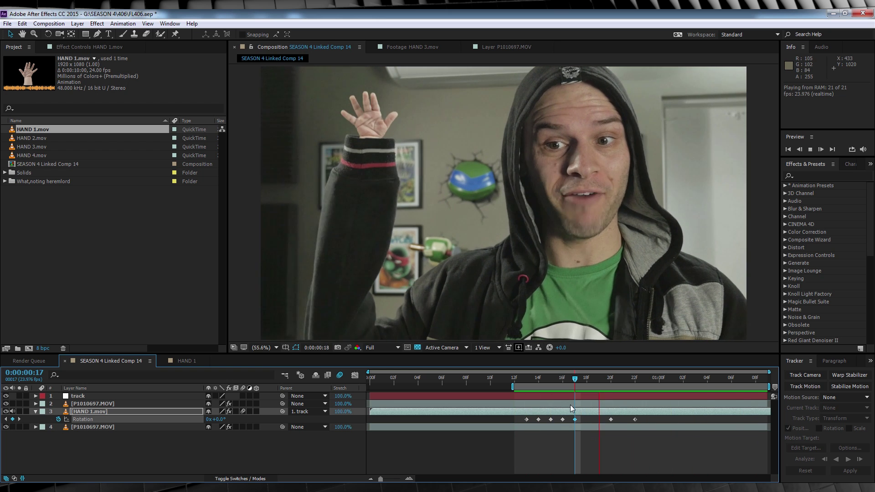
key(space)
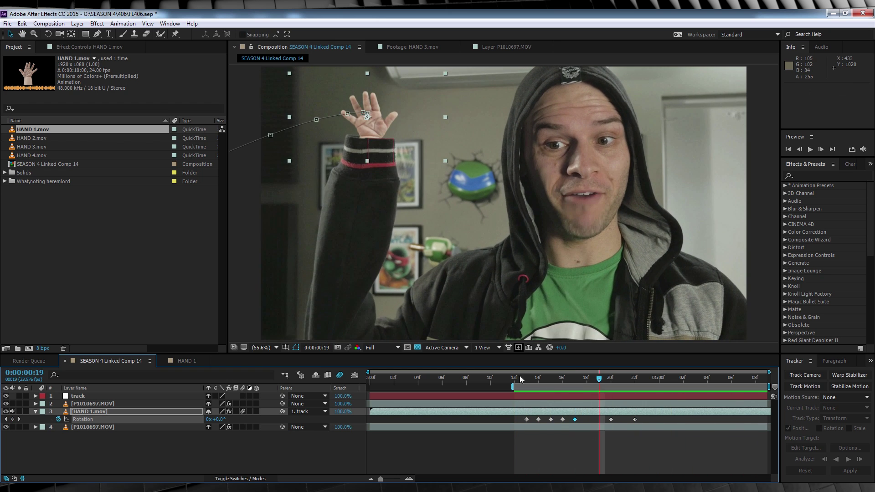
Step: Show the background layer's sleeve mask feather around frames 12-13
click(528, 377)
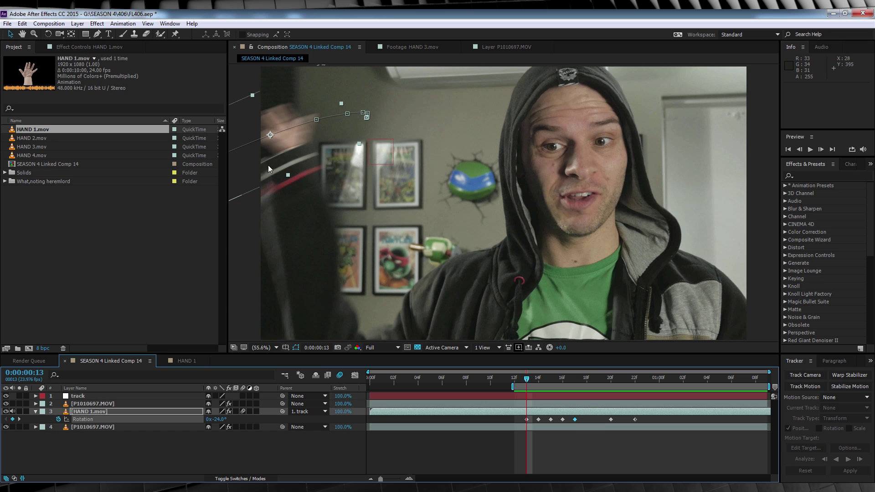
click(86, 404)
key(f)
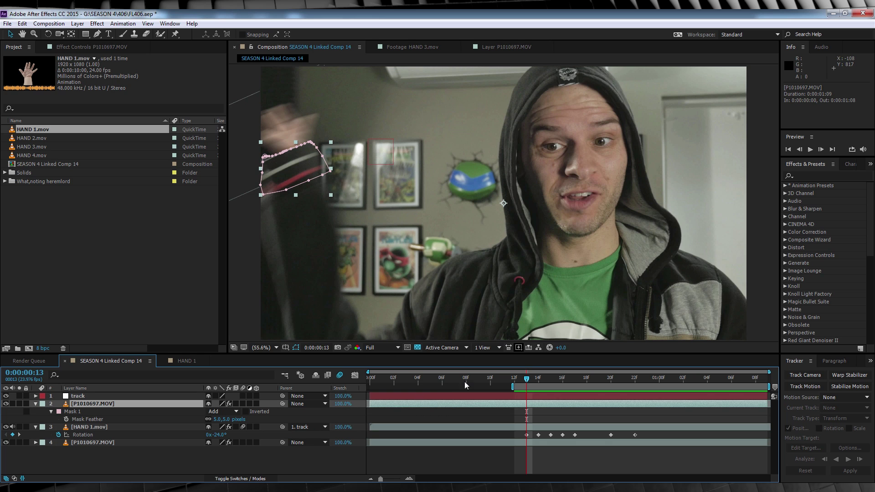
drag(524, 377, 518, 377)
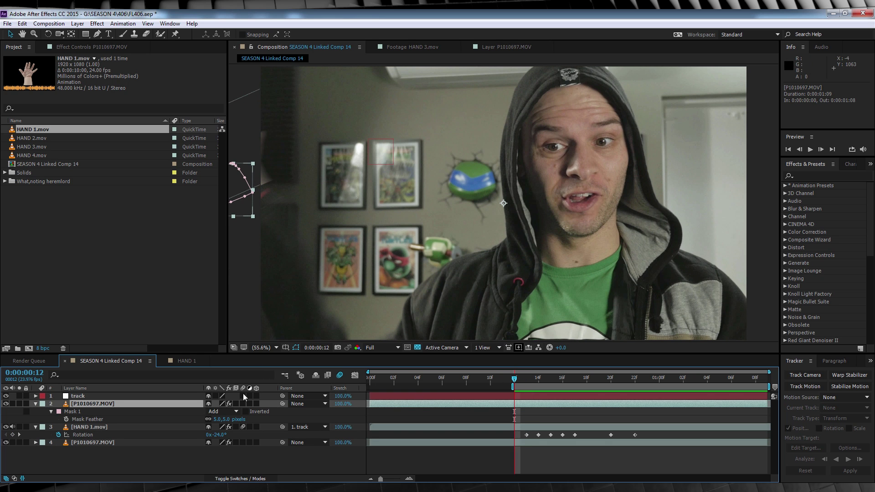
Step: Keyframe the sleeve mask feather at 41 px and free-transform the whole mask
click(66, 419)
drag(218, 419, 234, 419)
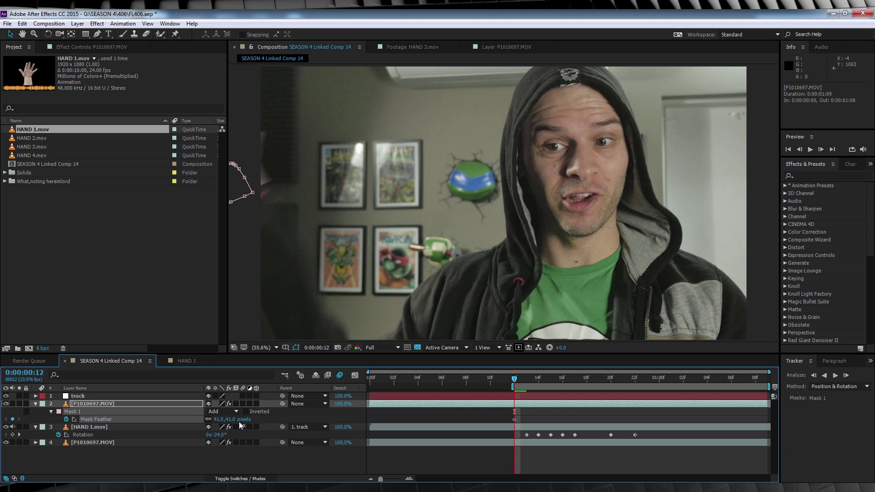
click(240, 171)
double_click(239, 171)
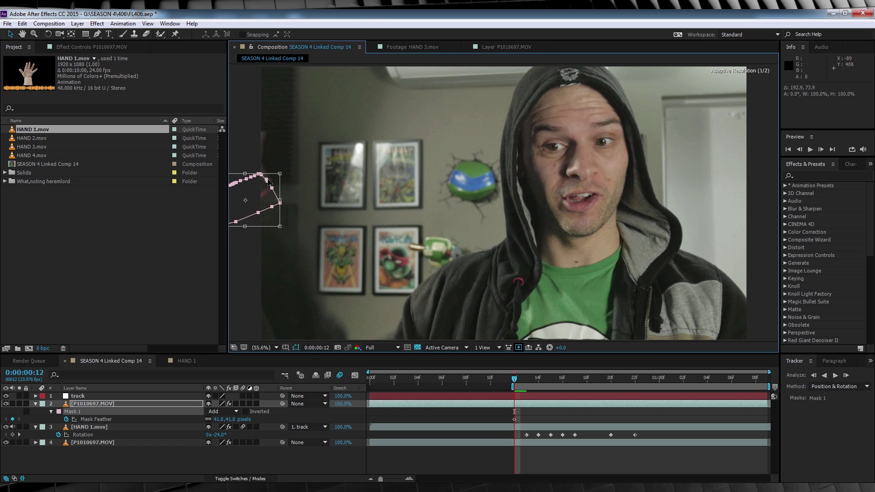
Step: Lower the feather through frames 13-15 to 5 px at frame 16, then play back the composite
drag(514, 378, 524, 380)
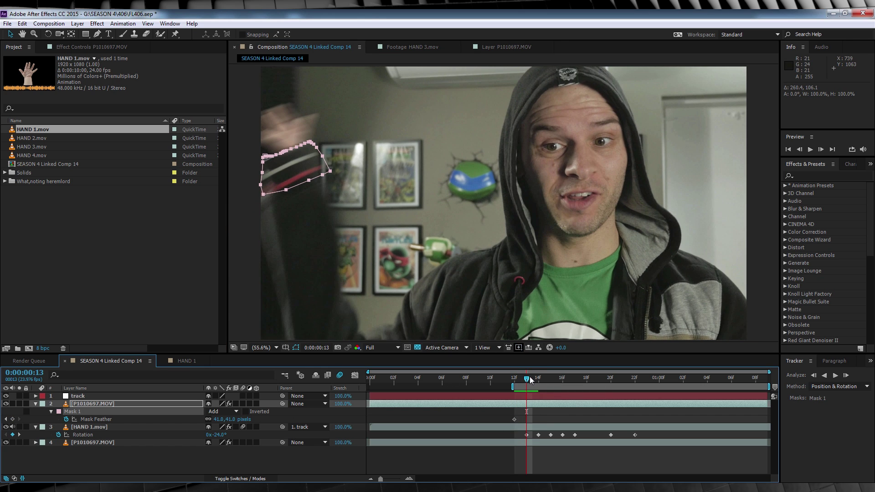
drag(530, 377, 551, 382)
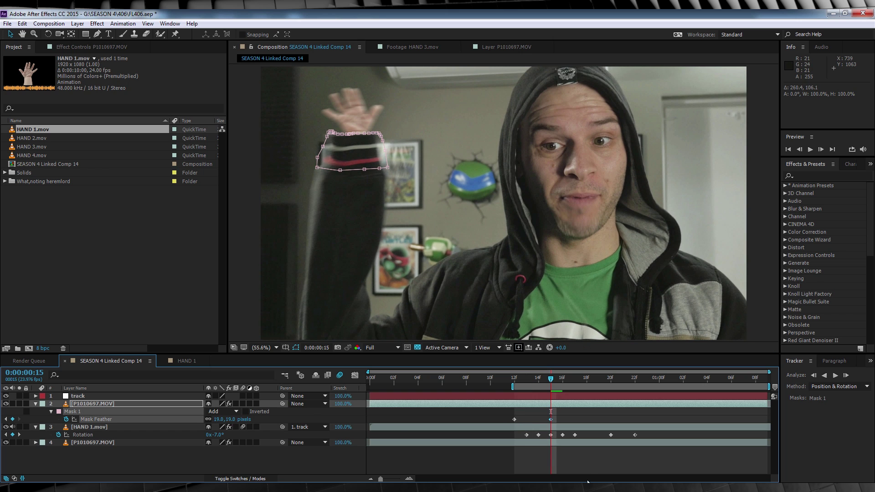
click(563, 379)
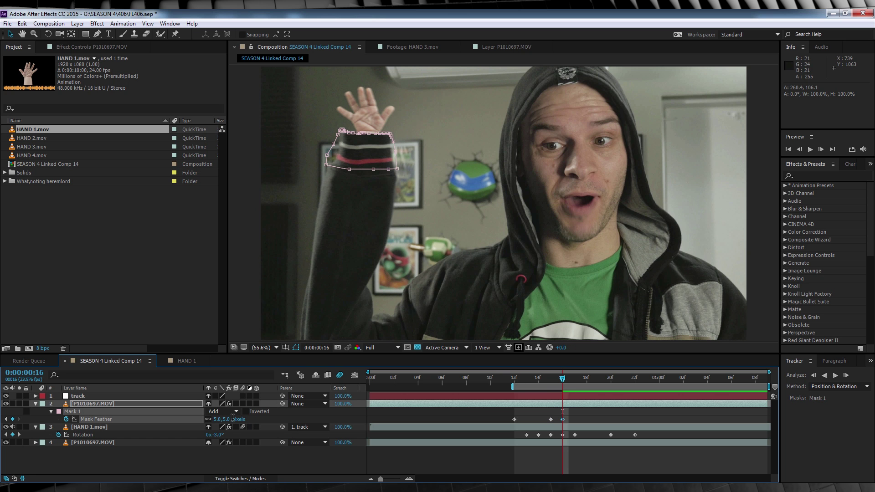
click(498, 465)
key(space)
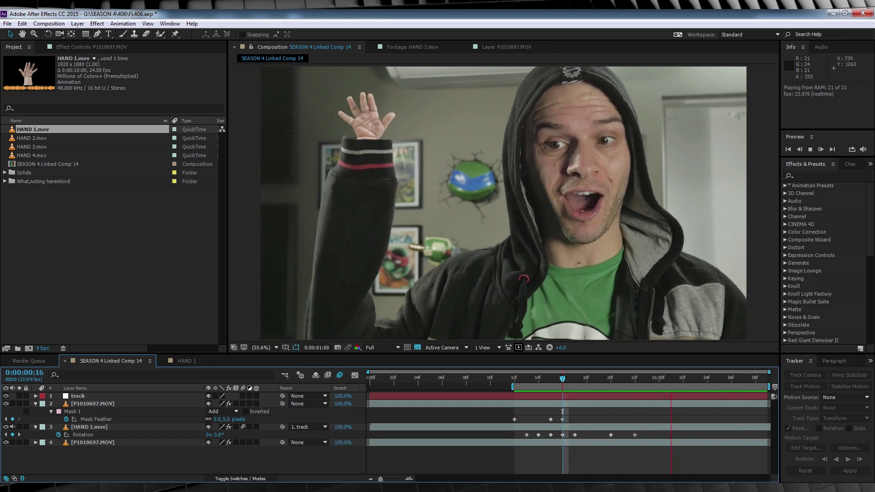
mouse_move(520, 488)
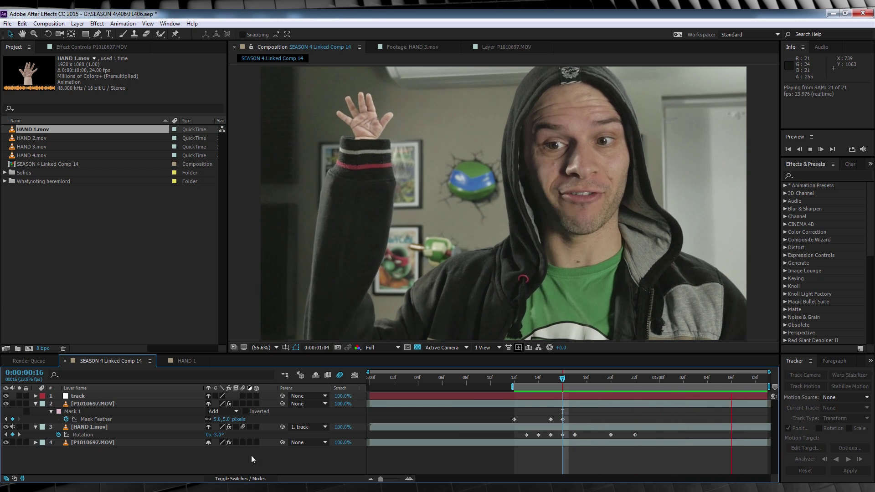